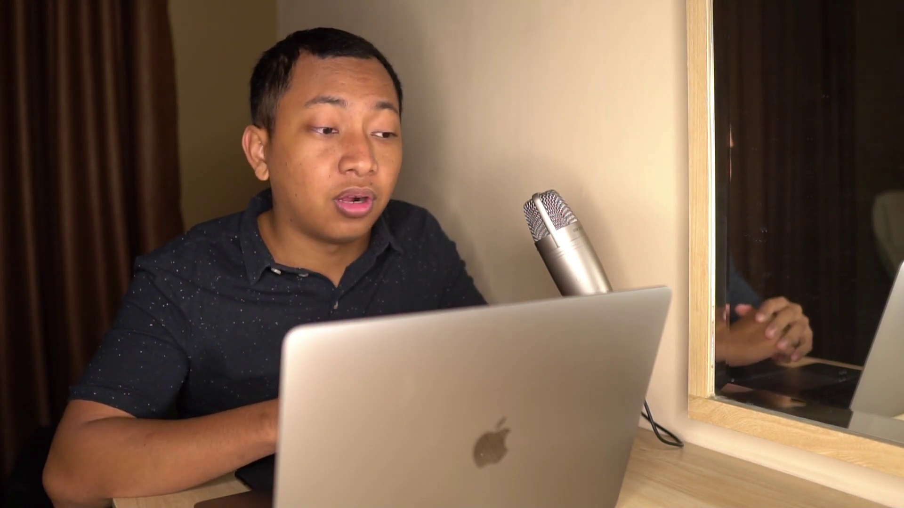
- Scroll through the Figma Landing Page design and select the app mockup image below it
{"action": "scroll", "coordinate": [430, 300], "scroll_direction": "down", "scroll_amount": 5}
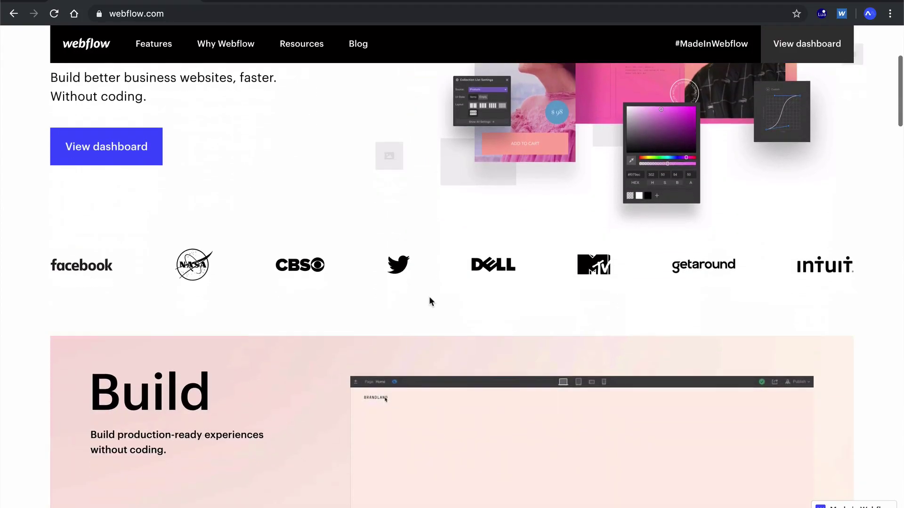
{"action": "scroll", "coordinate": [430, 300], "scroll_direction": "down", "scroll_amount": 5}
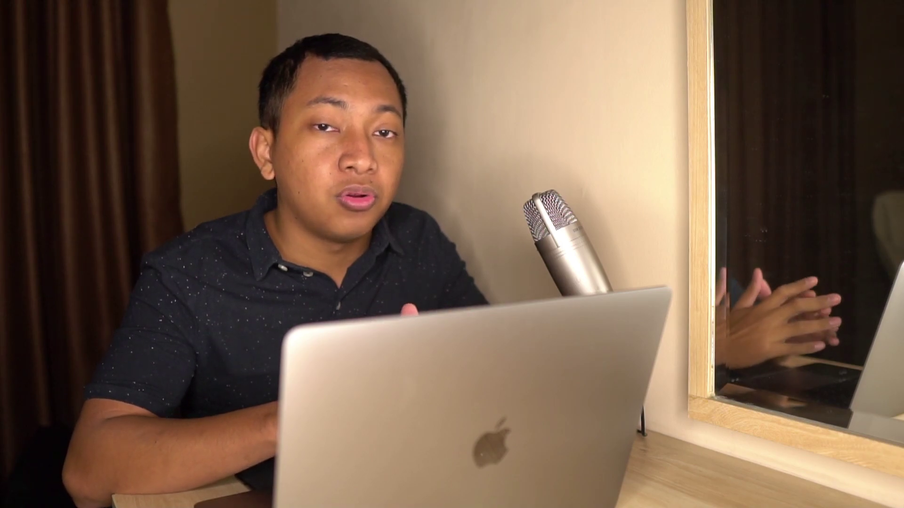
{"action": "scroll", "coordinate": [428, 296], "scroll_direction": "down", "scroll_amount": 5}
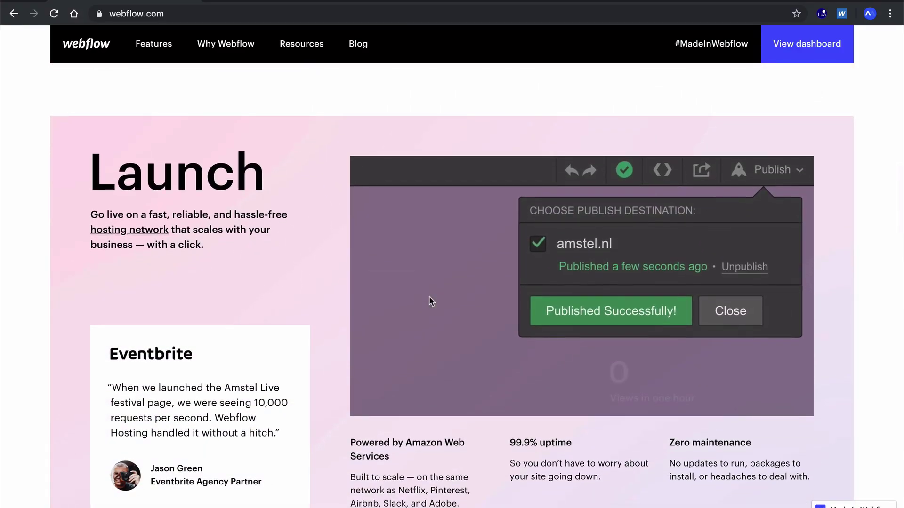
{"action": "scroll", "coordinate": [430, 298], "scroll_direction": "down", "scroll_amount": 5}
{"action": "scroll", "coordinate": [429, 298], "scroll_direction": "down", "scroll_amount": 5}
{"action": "scroll", "coordinate": [429, 297], "scroll_direction": "down", "scroll_amount": 2}
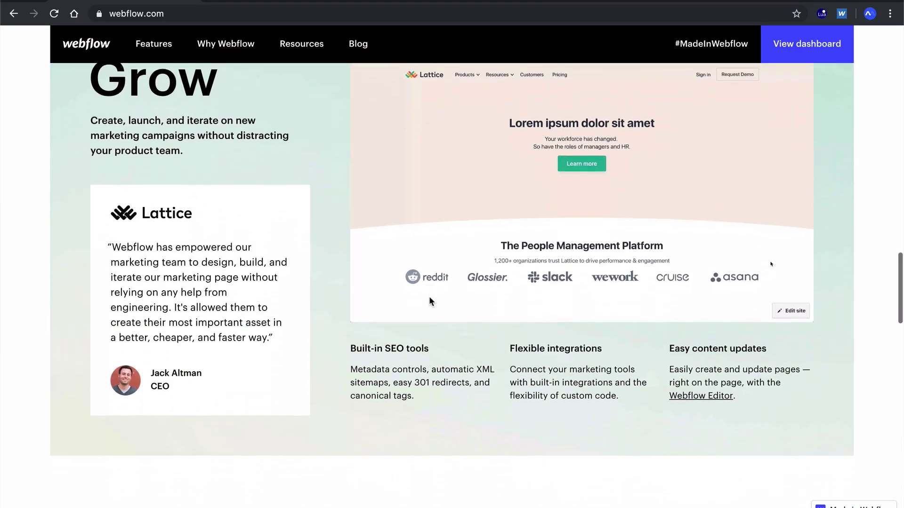
{"action": "scroll", "coordinate": [428, 301], "scroll_direction": "down", "scroll_amount": 5}
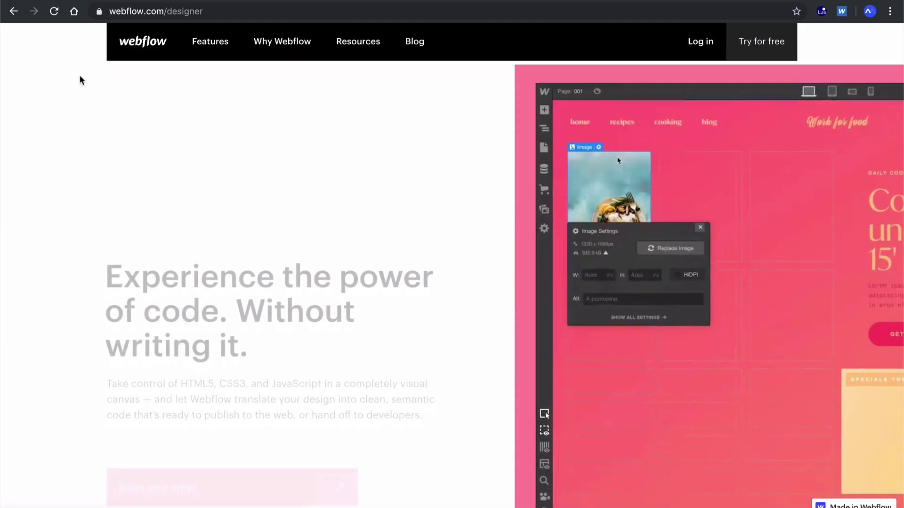
{"action": "scroll", "coordinate": [79, 76], "scroll_direction": "down", "scroll_amount": 3}
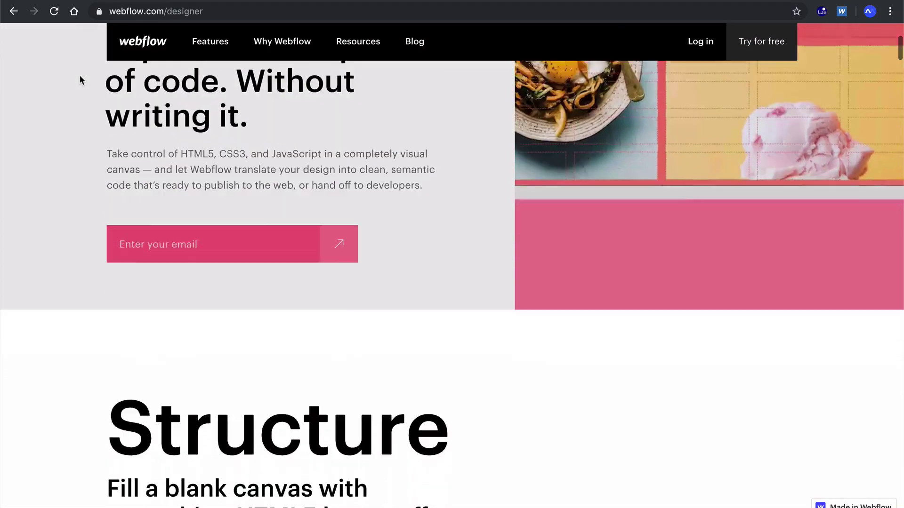
{"action": "scroll", "coordinate": [79, 76], "scroll_direction": "down", "scroll_amount": 4}
{"action": "scroll", "coordinate": [80, 76], "scroll_direction": "down", "scroll_amount": 3}
{"action": "scroll", "coordinate": [79, 74], "scroll_direction": "down", "scroll_amount": 3}
{"action": "scroll", "coordinate": [79, 74], "scroll_direction": "down", "scroll_amount": 3}
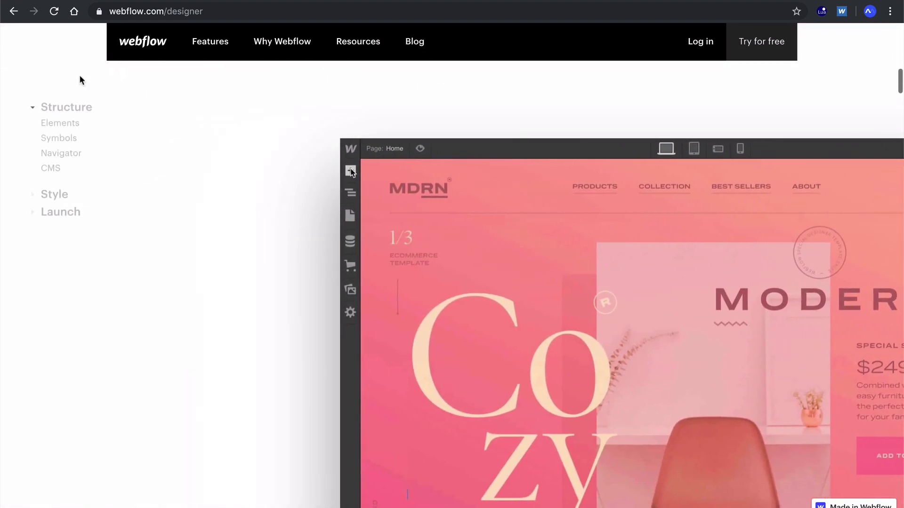
{"action": "scroll", "coordinate": [185, 135], "scroll_direction": "down", "scroll_amount": 3}
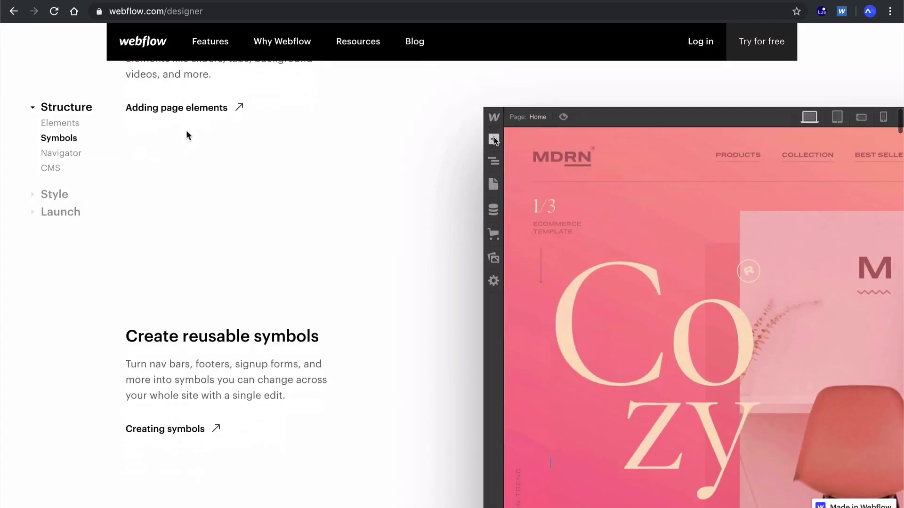
{"action": "scroll", "coordinate": [185, 130], "scroll_direction": "down", "scroll_amount": 3}
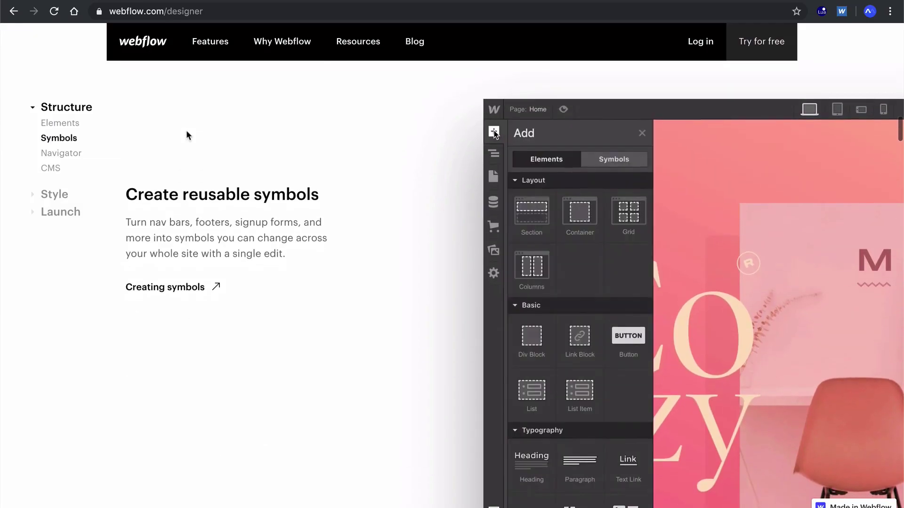
{"action": "scroll", "coordinate": [186, 130], "scroll_direction": "down", "scroll_amount": 3}
{"action": "scroll", "coordinate": [187, 135], "scroll_direction": "down", "scroll_amount": 3}
{"action": "scroll", "coordinate": [187, 136], "scroll_direction": "down", "scroll_amount": 3}
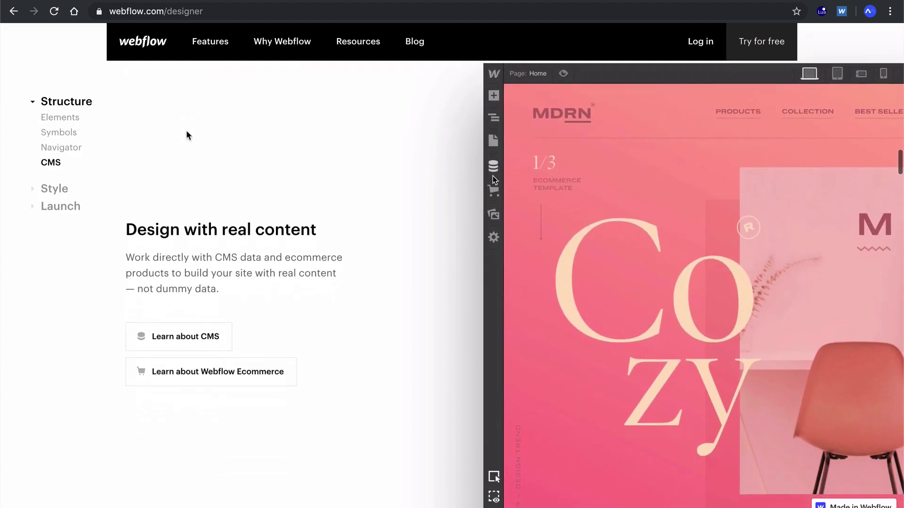
{"action": "scroll", "coordinate": [187, 135], "scroll_direction": "down", "scroll_amount": 5}
{"action": "scroll", "coordinate": [187, 135], "scroll_direction": "down", "scroll_amount": 5}
{"action": "scroll", "coordinate": [187, 135], "scroll_direction": "down", "scroll_amount": 5}
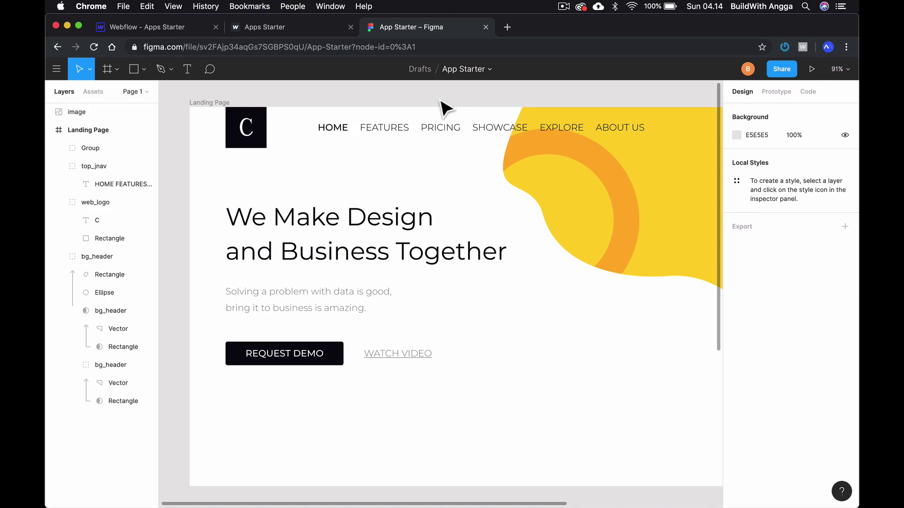
{"action": "scroll", "coordinate": [445, 108], "scroll_direction": "down", "scroll_amount": 3}
{"action": "scroll", "coordinate": [444, 108], "scroll_direction": "down", "scroll_amount": 5}
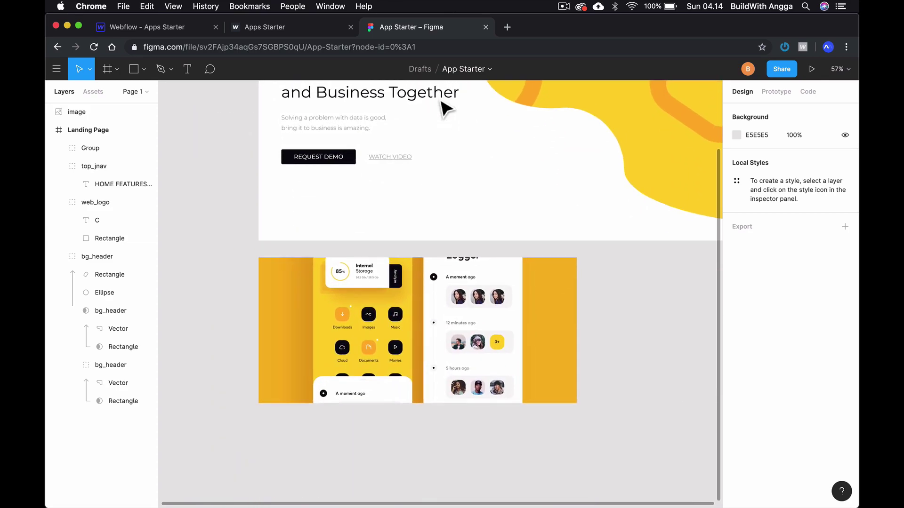
{"action": "scroll", "coordinate": [445, 108], "scroll_direction": "up", "scroll_amount": 2}
{"action": "left_click", "coordinate": [430, 320]}
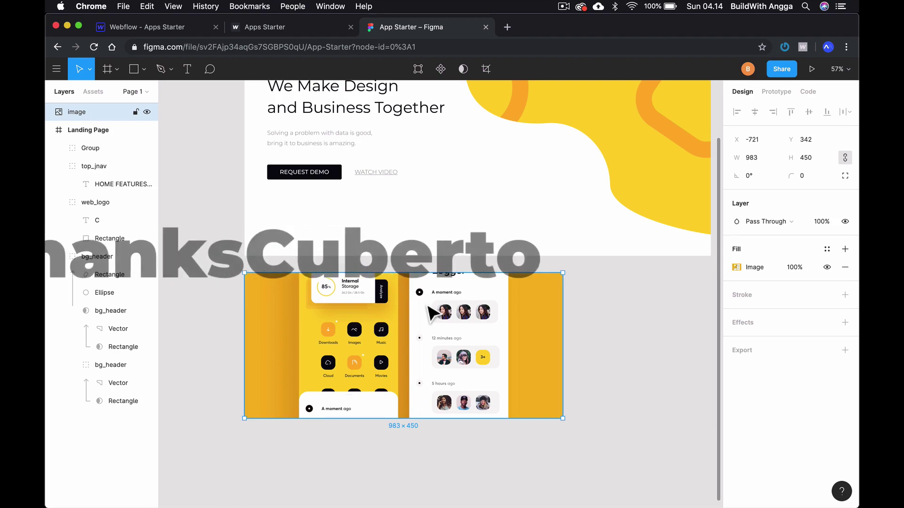
- Drill into the hero group and select the 'We Make Design' headline text
{"action": "scroll", "coordinate": [430, 311], "scroll_direction": "down", "scroll_amount": 1}
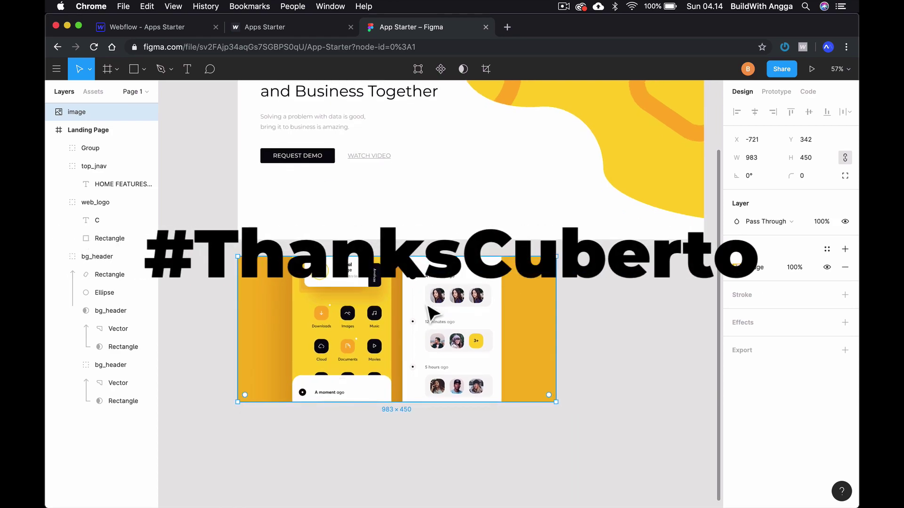
{"action": "scroll", "coordinate": [430, 313], "scroll_direction": "up", "scroll_amount": 3}
{"action": "scroll", "coordinate": [430, 313], "scroll_direction": "up", "scroll_amount": 2}
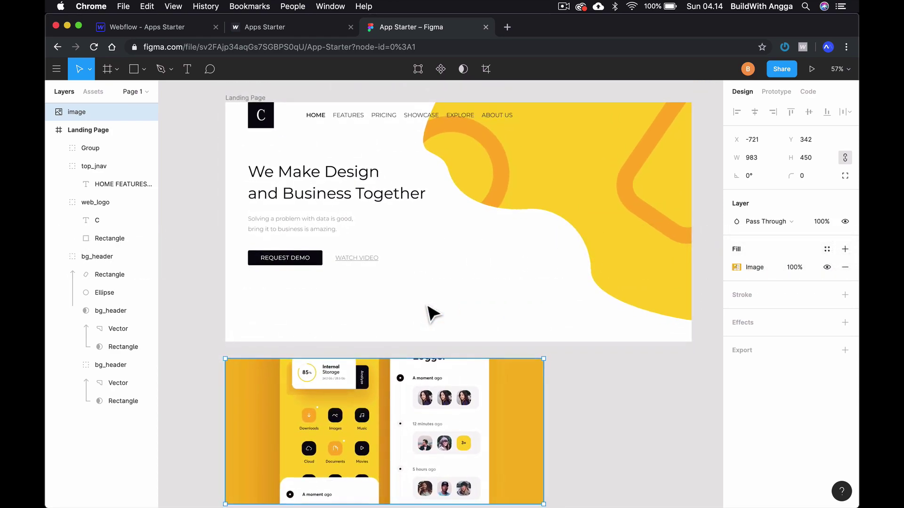
{"action": "scroll", "coordinate": [431, 313], "scroll_direction": "up", "scroll_amount": 3}
{"action": "scroll", "coordinate": [429, 313], "scroll_direction": "up", "scroll_amount": 2}
{"action": "scroll", "coordinate": [403, 381], "scroll_direction": "down", "scroll_amount": 3}
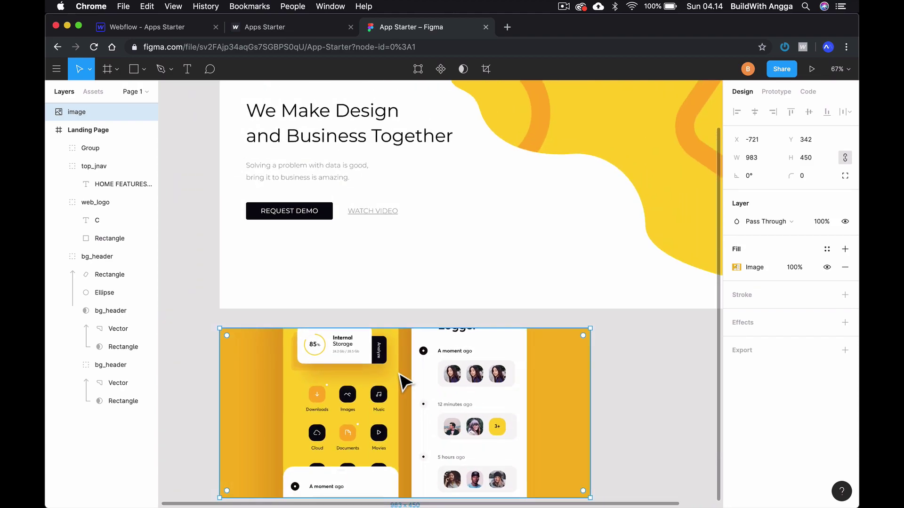
{"action": "scroll", "coordinate": [431, 378], "scroll_direction": "down", "scroll_amount": 1}
{"action": "scroll", "coordinate": [433, 377], "scroll_direction": "up", "scroll_amount": 3}
{"action": "scroll", "coordinate": [433, 377], "scroll_direction": "up", "scroll_amount": 2}
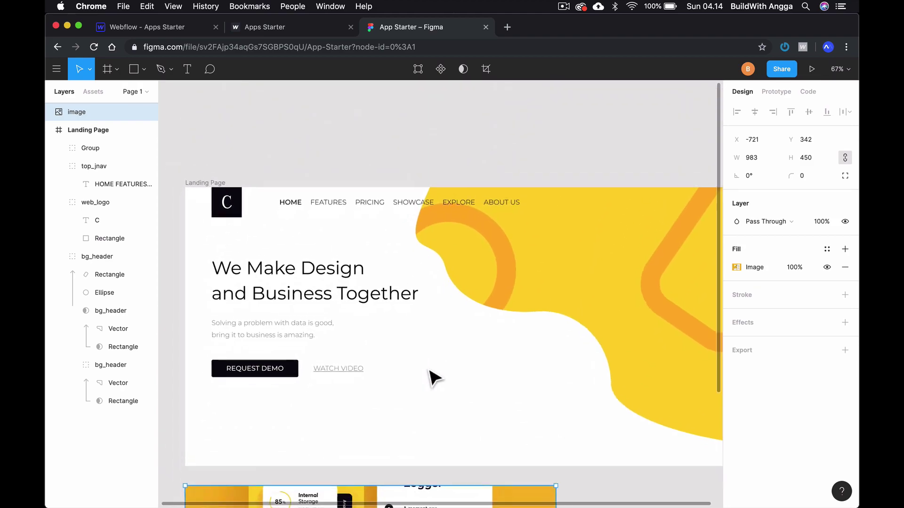
{"action": "scroll", "coordinate": [433, 376], "scroll_direction": "down", "scroll_amount": 1}
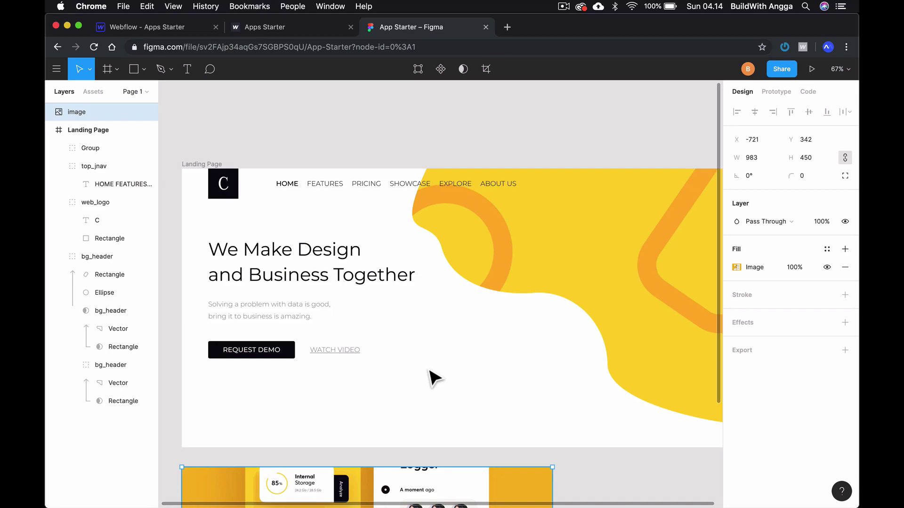
{"action": "scroll", "coordinate": [430, 375], "scroll_direction": "down", "scroll_amount": 2}
{"action": "scroll", "coordinate": [429, 376], "scroll_direction": "left", "scroll_amount": 1}
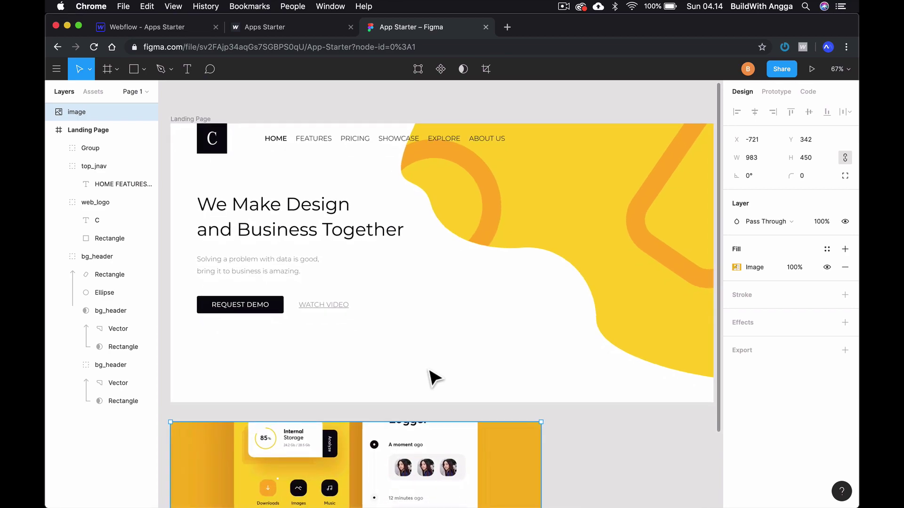
{"action": "scroll", "coordinate": [430, 375], "scroll_direction": "up", "scroll_amount": 1}
{"action": "scroll", "coordinate": [430, 357], "scroll_direction": "up", "scroll_amount": 1}
{"action": "scroll", "coordinate": [433, 343], "scroll_direction": "up", "scroll_amount": 5}
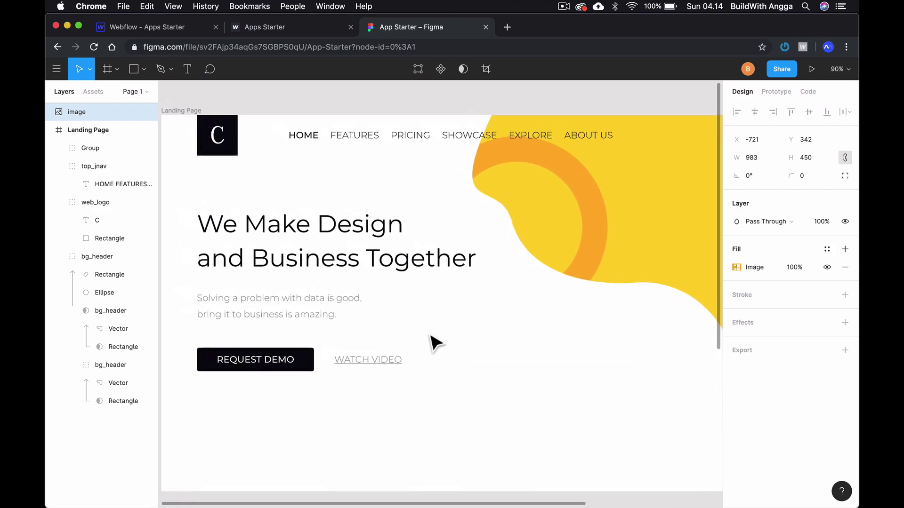
{"action": "scroll", "coordinate": [433, 343], "scroll_direction": "up", "scroll_amount": 1}
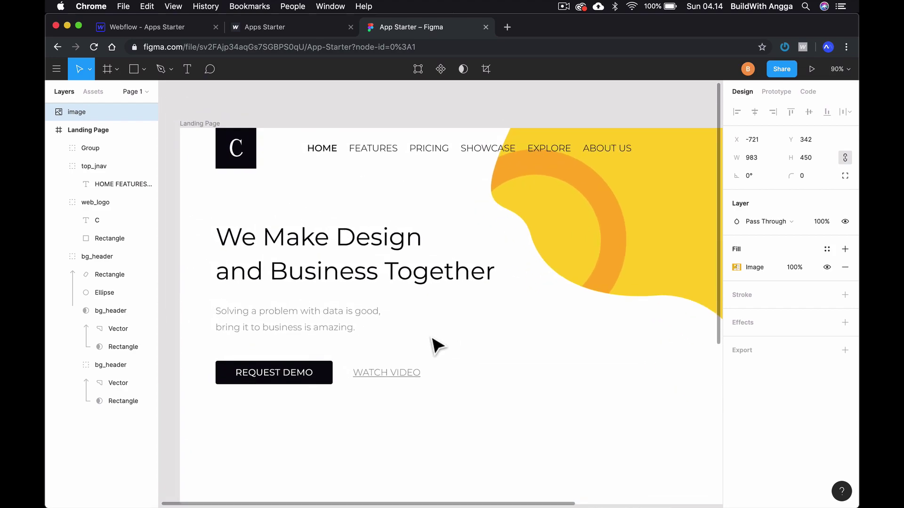
{"action": "scroll", "coordinate": [437, 346], "scroll_direction": "down", "scroll_amount": 1}
{"action": "scroll", "coordinate": [437, 346], "scroll_direction": "right", "scroll_amount": 2}
{"action": "scroll", "coordinate": [437, 346], "scroll_direction": "right", "scroll_amount": 5}
{"action": "scroll", "coordinate": [437, 346], "scroll_direction": "right", "scroll_amount": 3}
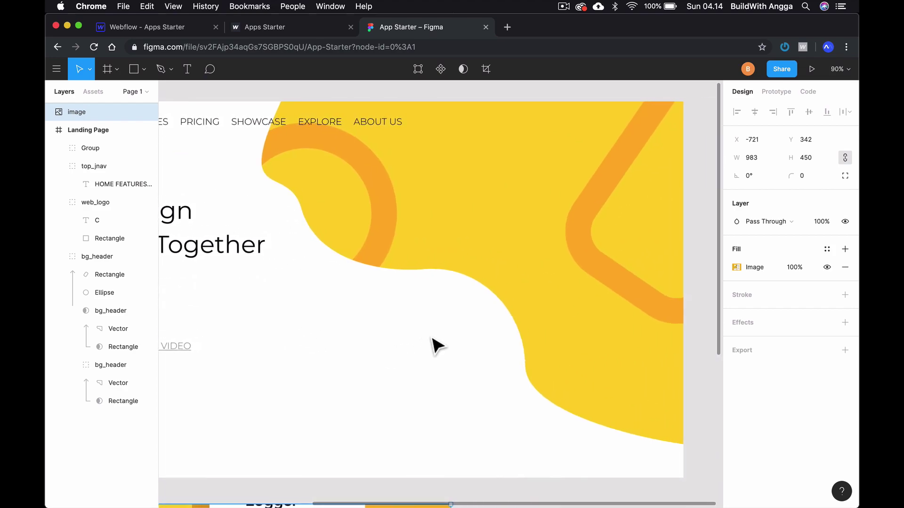
{"action": "scroll", "coordinate": [437, 346], "scroll_direction": "left", "scroll_amount": 4}
{"action": "scroll", "coordinate": [437, 346], "scroll_direction": "left", "scroll_amount": 3}
{"action": "scroll", "coordinate": [436, 346], "scroll_direction": "left", "scroll_amount": 2}
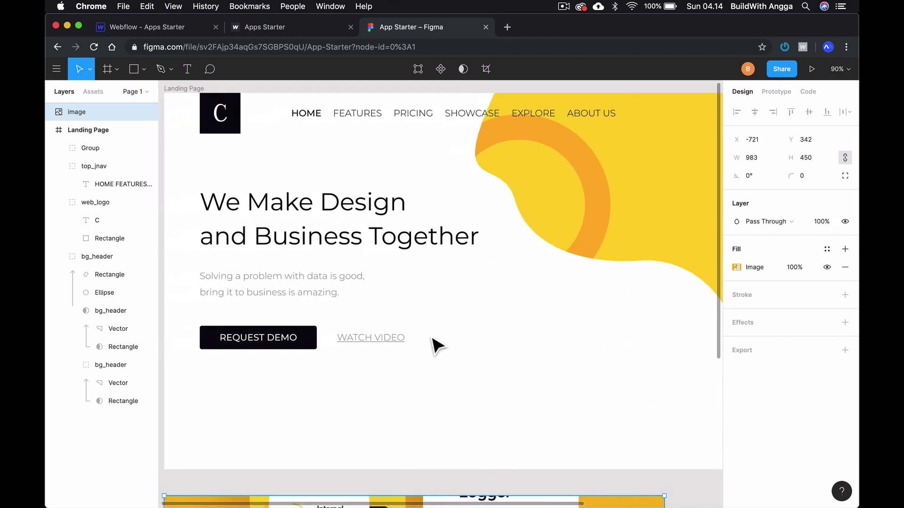
{"action": "scroll", "coordinate": [437, 345], "scroll_direction": "left", "scroll_amount": 2}
{"action": "scroll", "coordinate": [434, 345], "scroll_direction": "right", "scroll_amount": 1}
{"action": "scroll", "coordinate": [434, 345], "scroll_direction": "up", "scroll_amount": 1}
{"action": "left_click", "coordinate": [383, 241]}
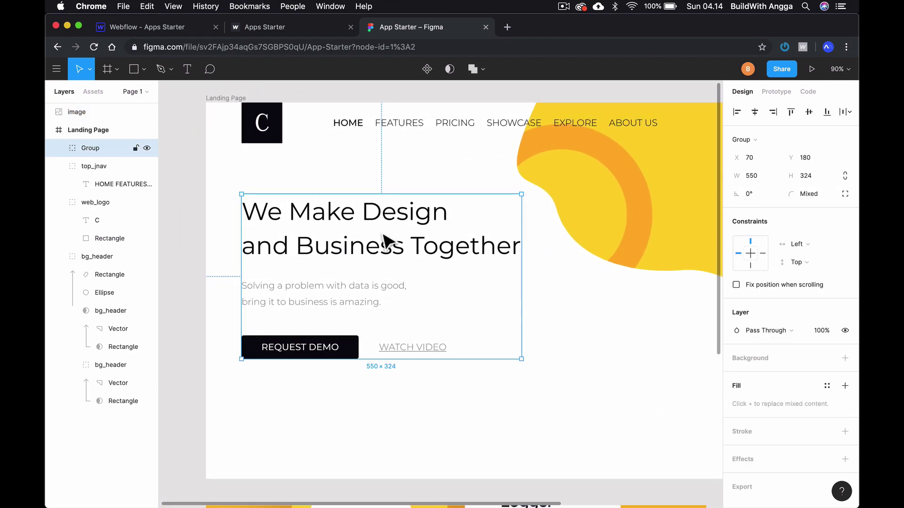
{"action": "double_click", "coordinate": [364, 245]}
{"action": "double_click", "coordinate": [345, 246]}
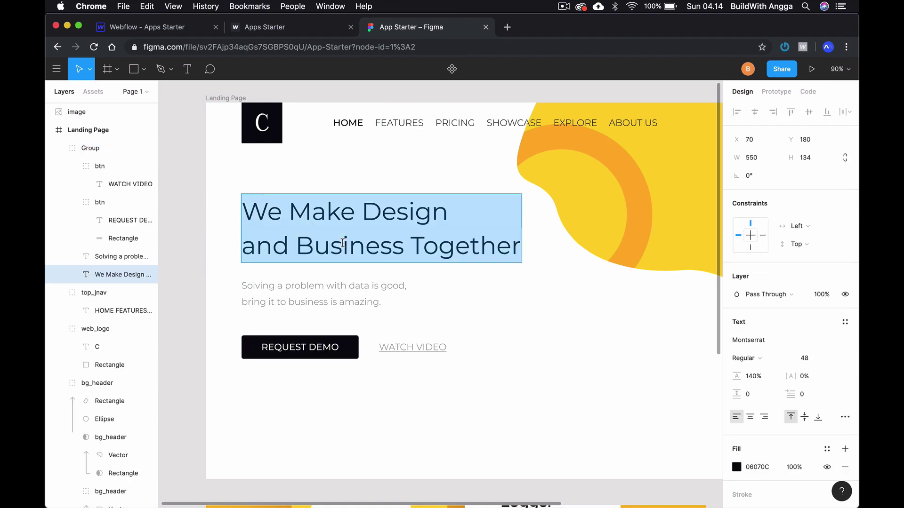
{"action": "key", "text": "Escape"}
- Check the logo image in the Webflow project's header
{"action": "scroll", "coordinate": [447, 307], "scroll_direction": "right", "scroll_amount": 3}
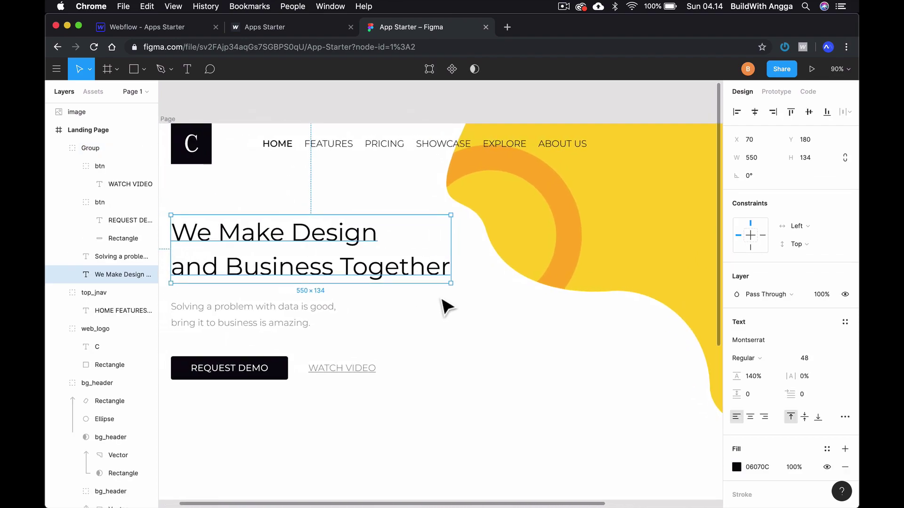
{"action": "scroll", "coordinate": [446, 307], "scroll_direction": "down", "scroll_amount": 3}
{"action": "scroll", "coordinate": [447, 307], "scroll_direction": "down", "scroll_amount": 3}
{"action": "scroll", "coordinate": [447, 307], "scroll_direction": "down", "scroll_amount": 2}
{"action": "scroll", "coordinate": [446, 306], "scroll_direction": "up", "scroll_amount": 2}
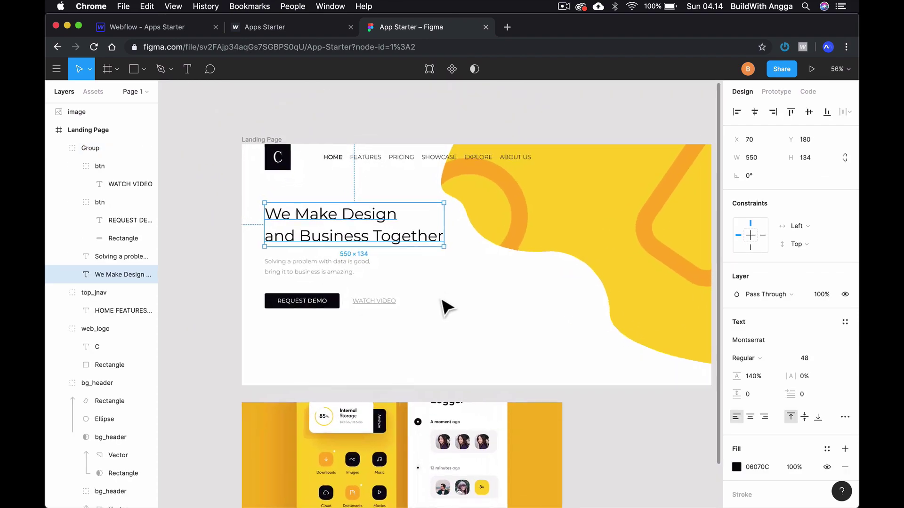
{"action": "scroll", "coordinate": [446, 307], "scroll_direction": "down", "scroll_amount": 2}
{"action": "scroll", "coordinate": [443, 307], "scroll_direction": "down", "scroll_amount": 1}
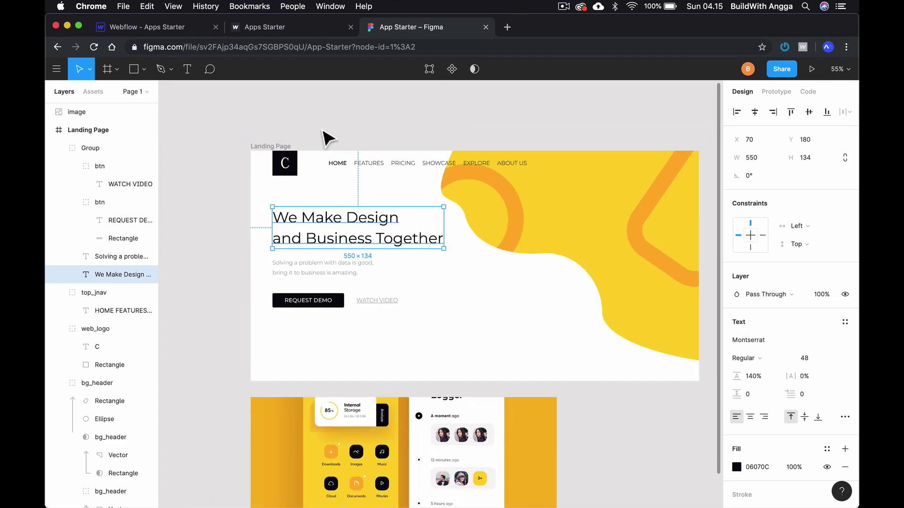
{"action": "left_click", "coordinate": [192, 31]}
{"action": "left_click", "coordinate": [218, 98]}
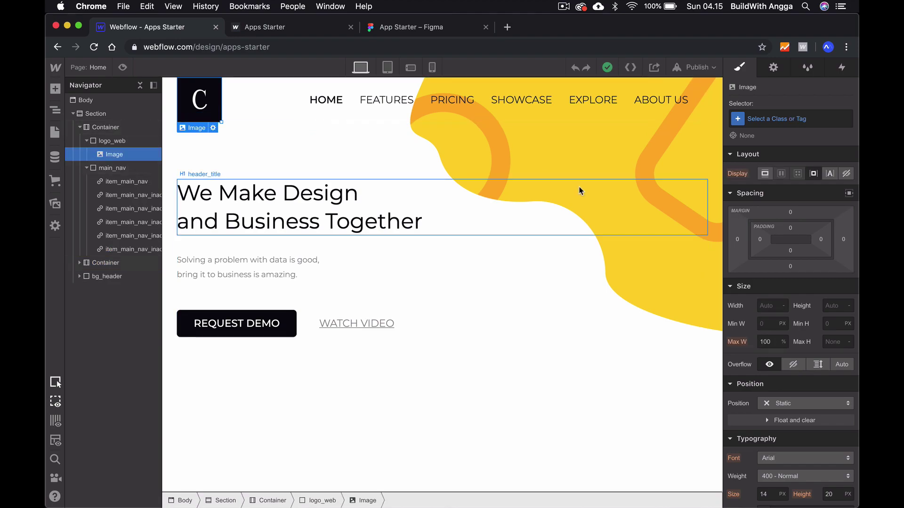
- In Figma, select the 80×80 web_logo group and the 829×675 yellow bg_header group
{"action": "left_click", "coordinate": [414, 31]}
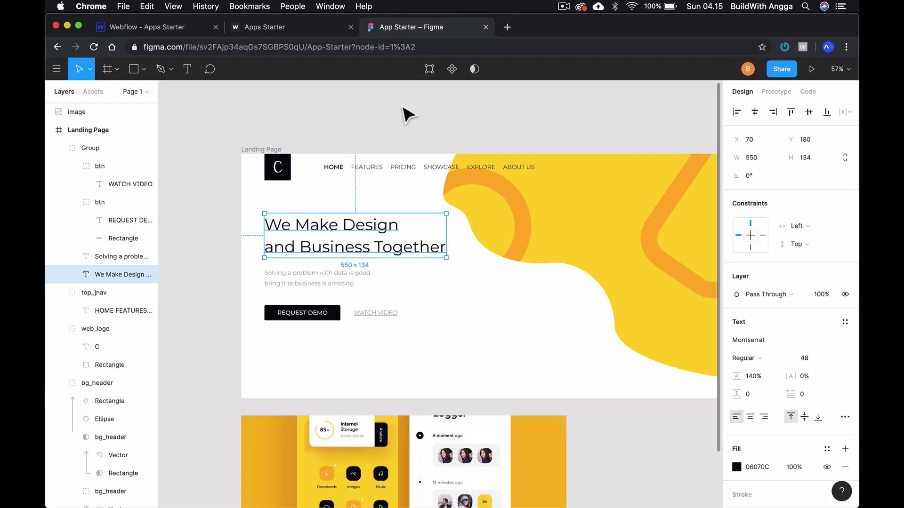
{"action": "scroll", "coordinate": [403, 122], "scroll_direction": "up", "scroll_amount": 5}
{"action": "left_click", "coordinate": [272, 142]}
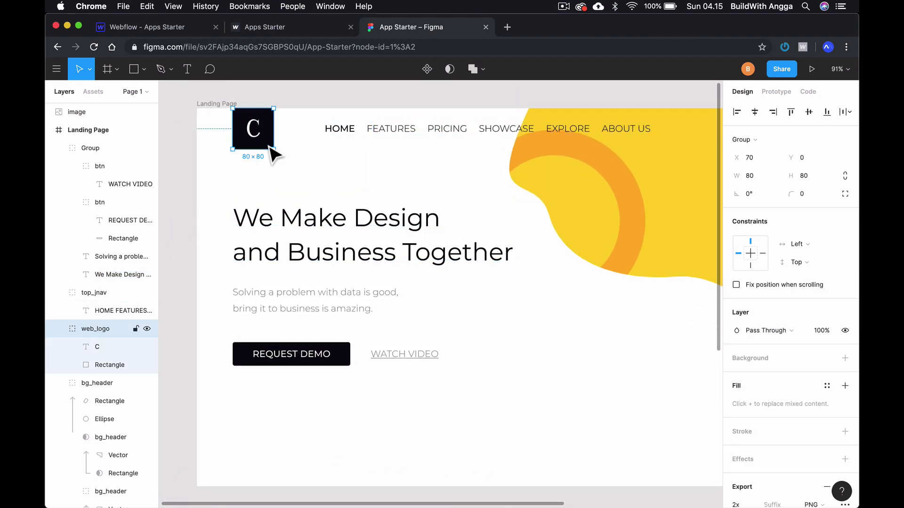
{"action": "scroll", "coordinate": [272, 151], "scroll_direction": "right", "scroll_amount": 5}
{"action": "scroll", "coordinate": [272, 151], "scroll_direction": "right", "scroll_amount": 2}
{"action": "scroll", "coordinate": [377, 179], "scroll_direction": "right", "scroll_amount": 3}
{"action": "left_click", "coordinate": [560, 203]}
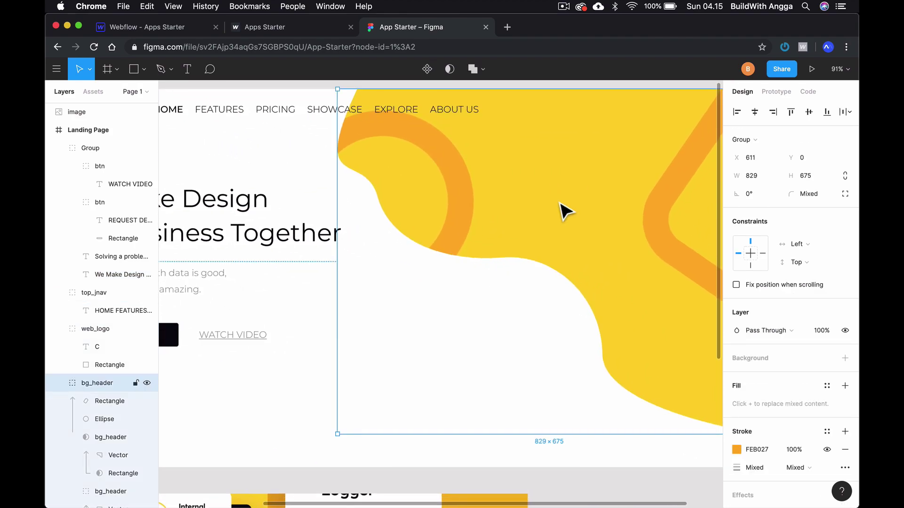
{"action": "scroll", "coordinate": [602, 214], "scroll_direction": "left", "scroll_amount": 3}
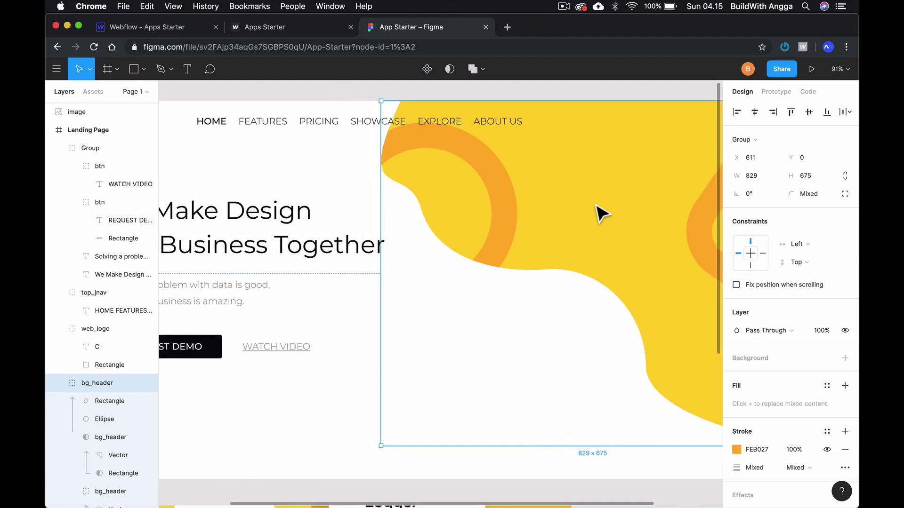
{"action": "scroll", "coordinate": [603, 214], "scroll_direction": "left", "scroll_amount": 4}
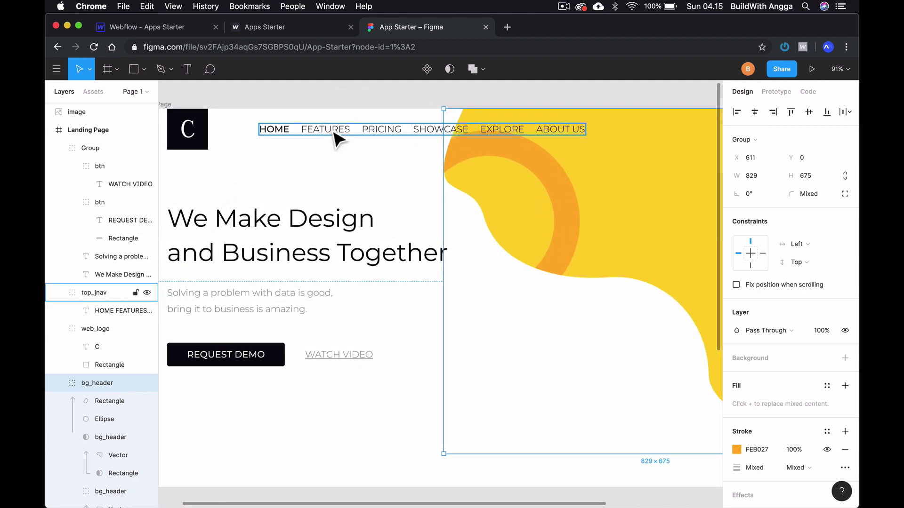
{"action": "key", "text": "super+Tab"}
- Quick Look bg_header.png and web_logo.png on the Desktop, then go back to the Webflow project
{"action": "left_click_drag", "start_coordinate": [151, 243], "coordinate": [273, 183]}
{"action": "left_click", "coordinate": [341, 214]}
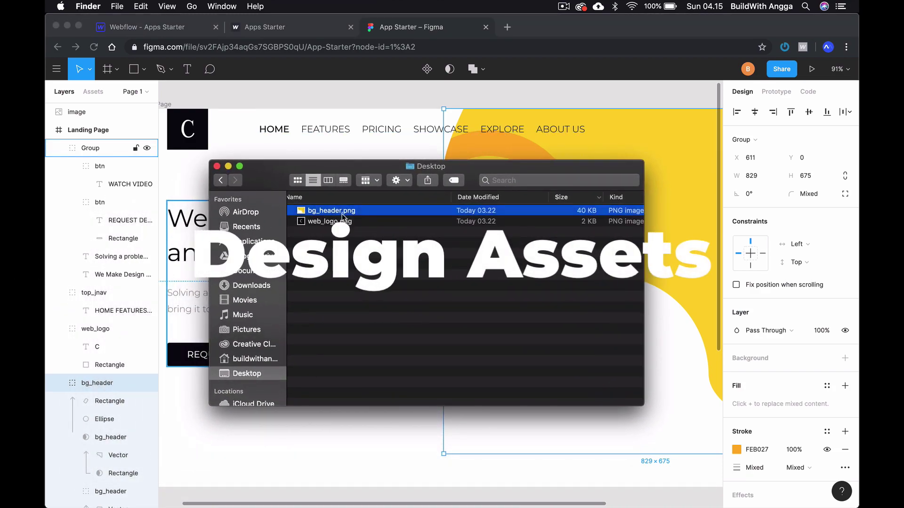
{"action": "key", "text": "space"}
{"action": "key", "text": "space"}
{"action": "left_click", "coordinate": [341, 222]}
{"action": "key", "text": "space"}
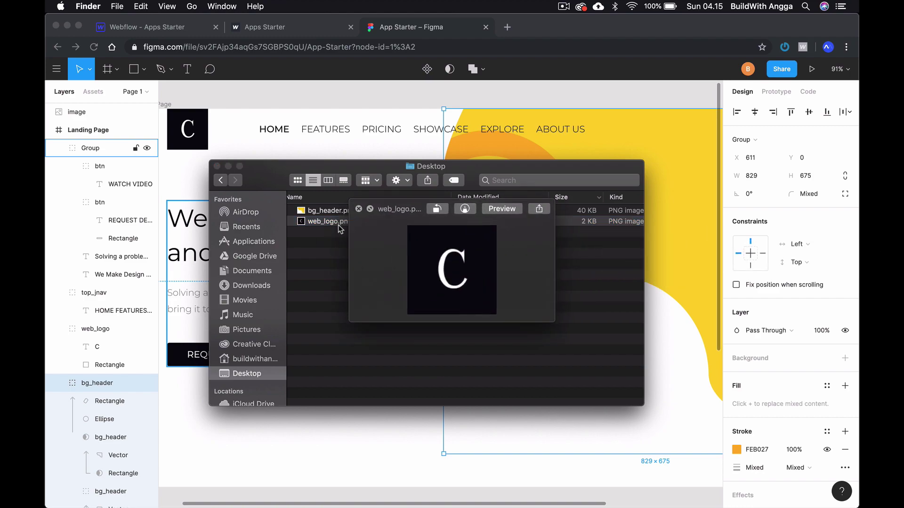
{"action": "key", "text": "space"}
{"action": "left_click", "coordinate": [274, 90]}
{"action": "left_click", "coordinate": [184, 29]}
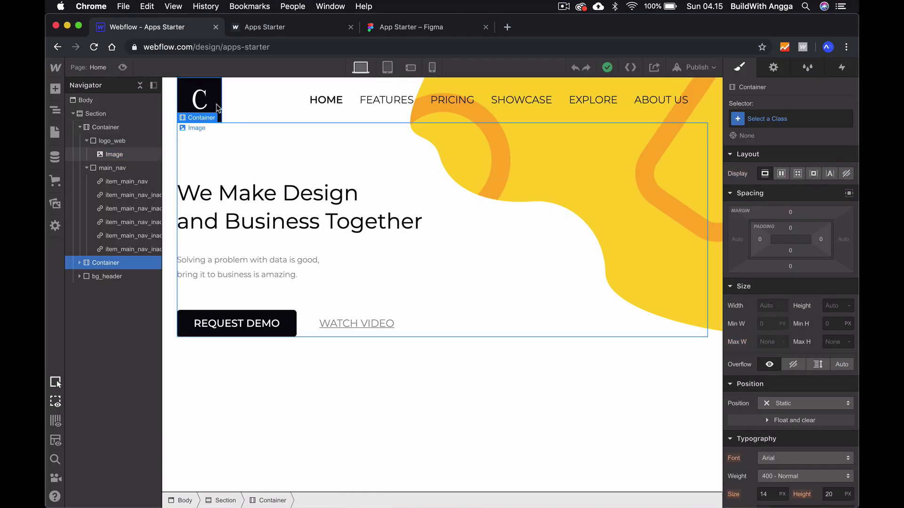
- Try bg_header.png as the header logo, then restore the black C logo
{"action": "left_click", "coordinate": [213, 128]}
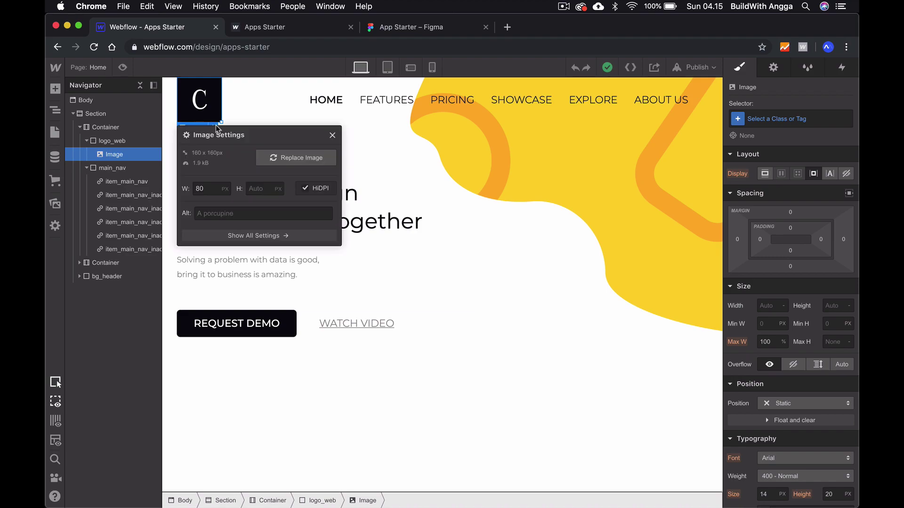
{"action": "left_click", "coordinate": [295, 160]}
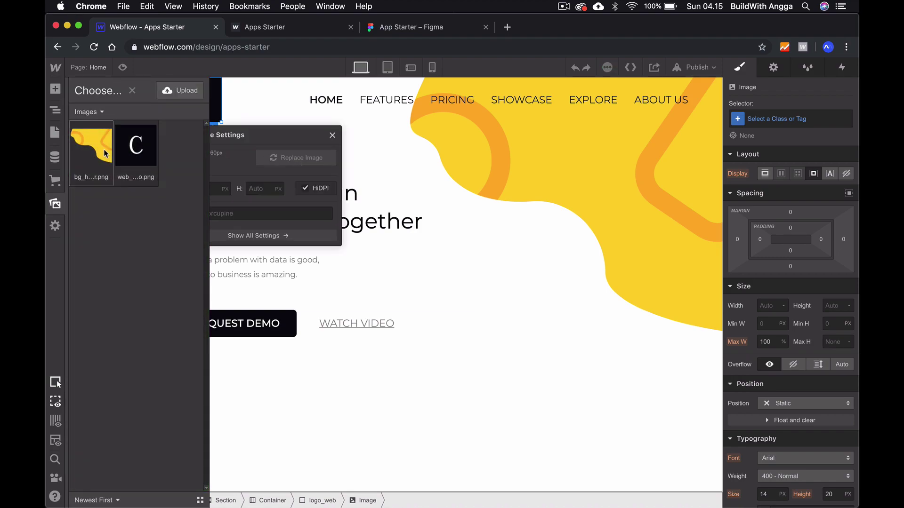
{"action": "left_click", "coordinate": [105, 154]}
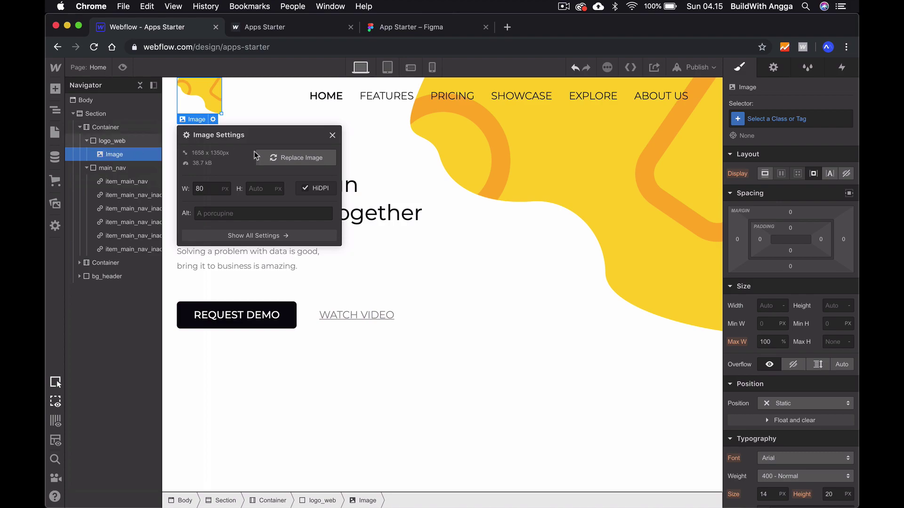
{"action": "left_click", "coordinate": [270, 161]}
{"action": "left_click", "coordinate": [133, 153]}
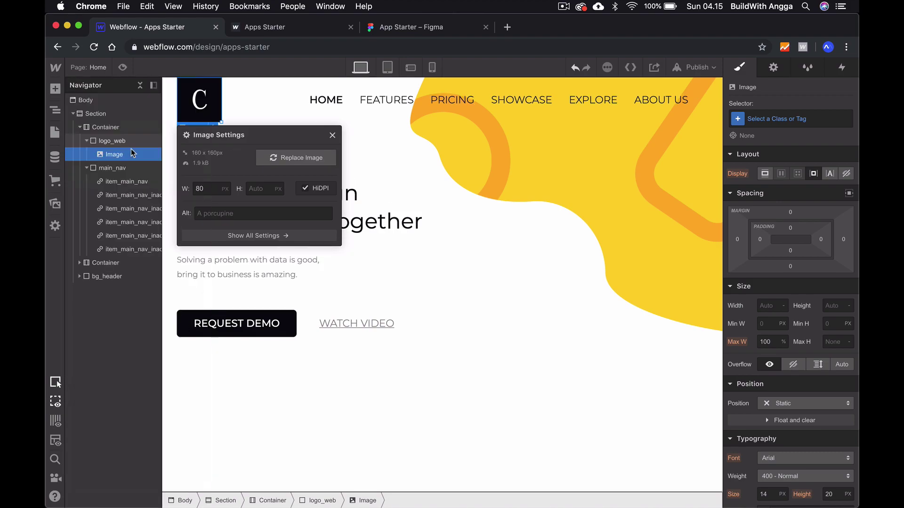
- Upload bwalogosmall.png from Pictures and use it as the header logo
{"action": "left_click", "coordinate": [303, 162]}
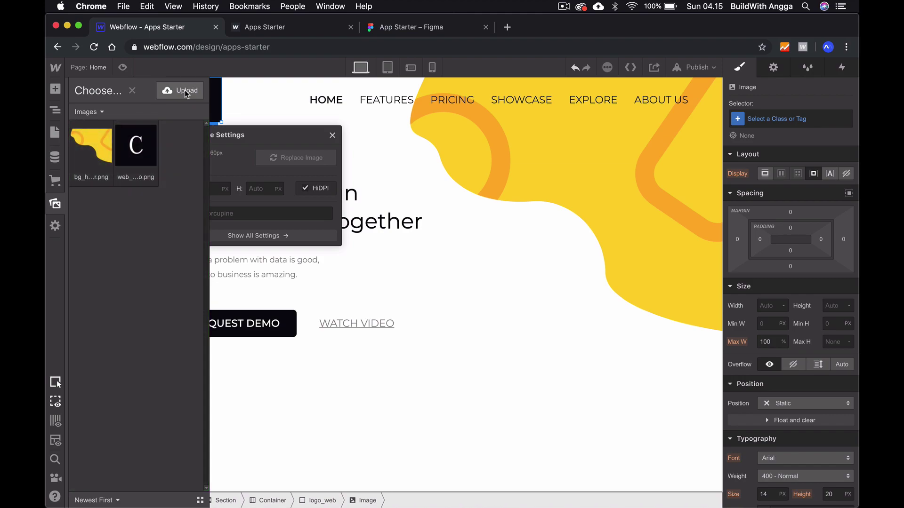
{"action": "left_click", "coordinate": [187, 91]}
{"action": "left_click", "coordinate": [281, 204]}
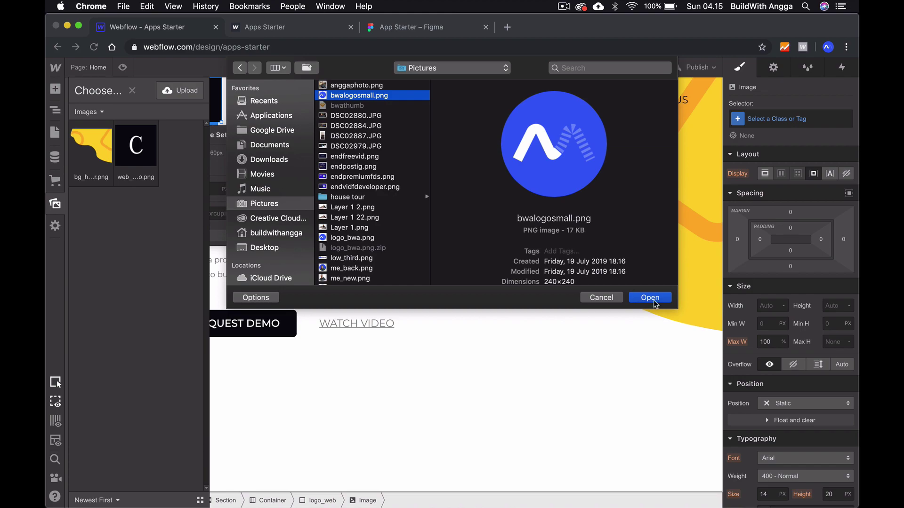
{"action": "left_click", "coordinate": [662, 298]}
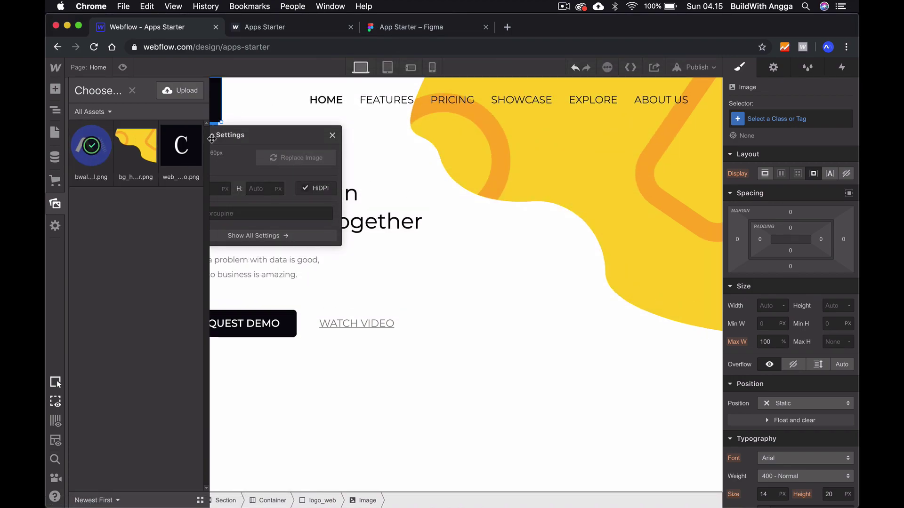
{"action": "left_click", "coordinate": [342, 128]}
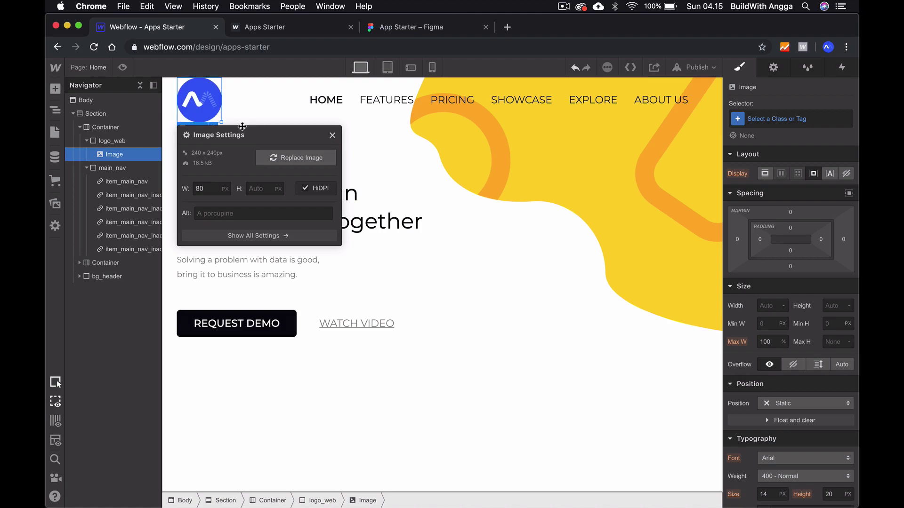
{"action": "left_click", "coordinate": [335, 138]}
{"action": "left_click", "coordinate": [391, 333]}
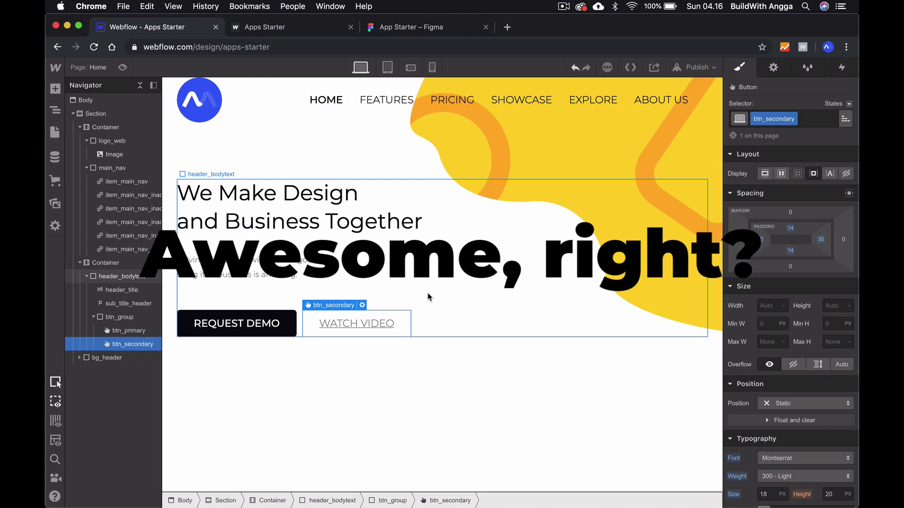
- Publish to apps-starter.webflow.io and reload the live site to confirm the blue logo
{"action": "left_click", "coordinate": [697, 67]}
{"action": "left_click", "coordinate": [612, 181]}
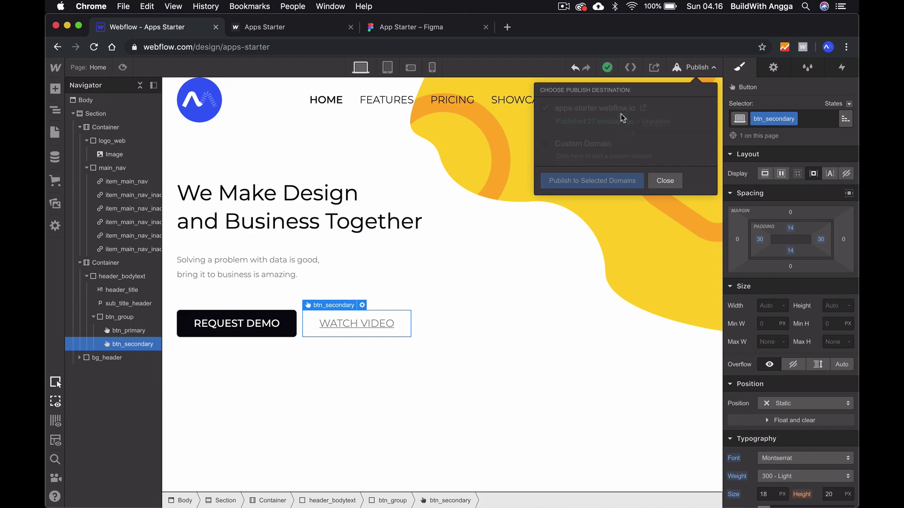
{"action": "left_click", "coordinate": [279, 29]}
{"action": "left_click", "coordinate": [94, 49]}
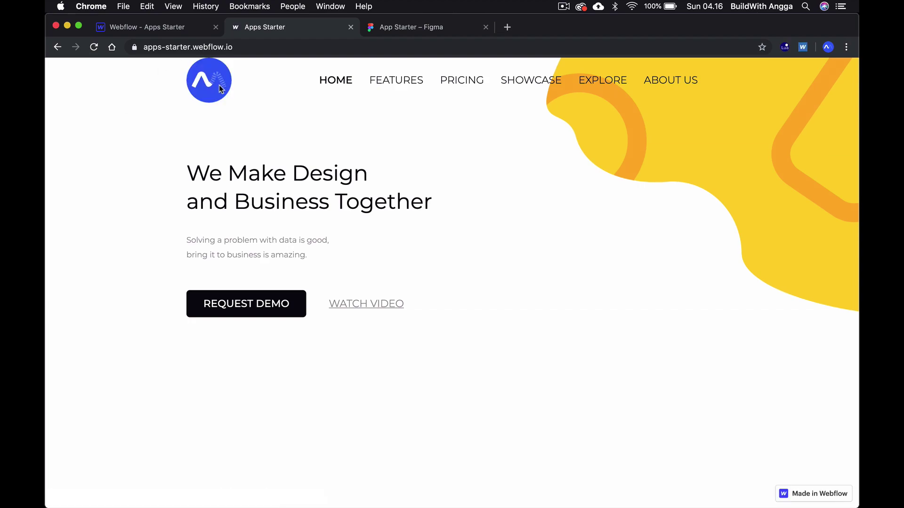
{"action": "left_click", "coordinate": [181, 29]}
- Swap the header logo back to the black C image
{"action": "left_click", "coordinate": [211, 115]}
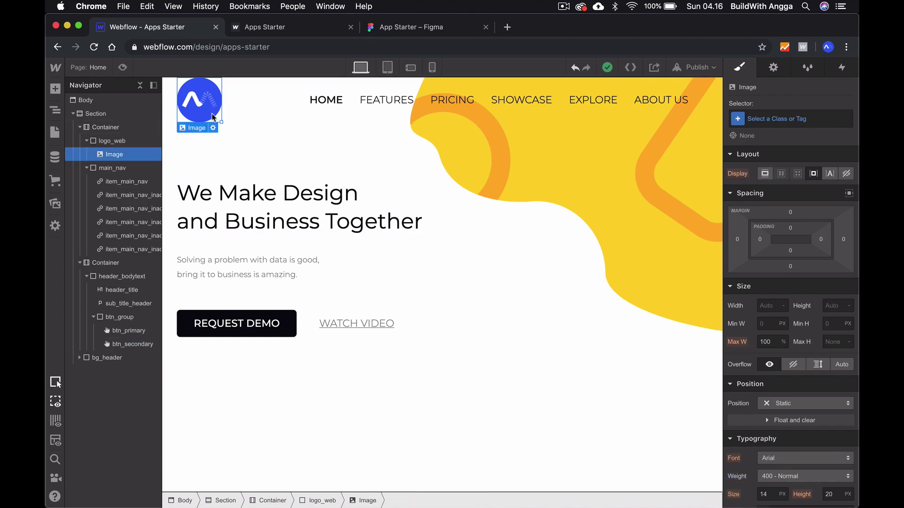
{"action": "left_click", "coordinate": [213, 128]}
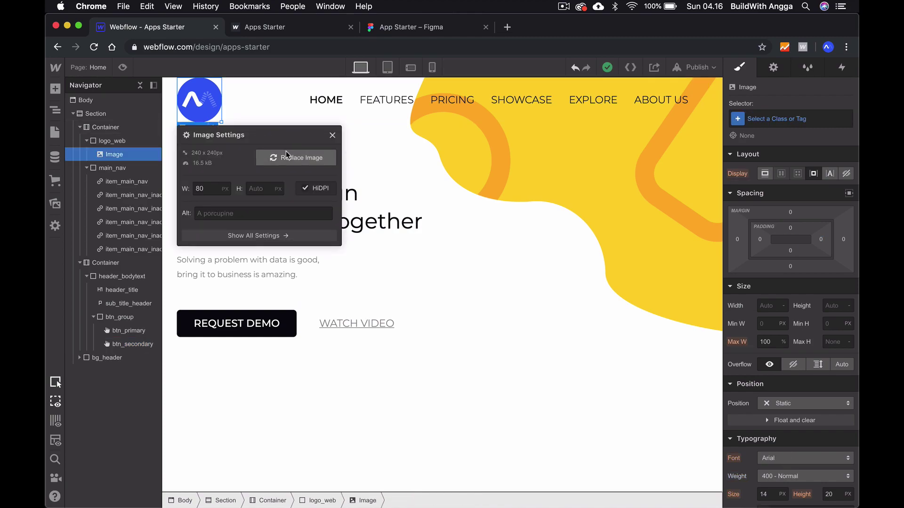
{"action": "left_click", "coordinate": [289, 157]}
{"action": "left_click", "coordinate": [194, 128]}
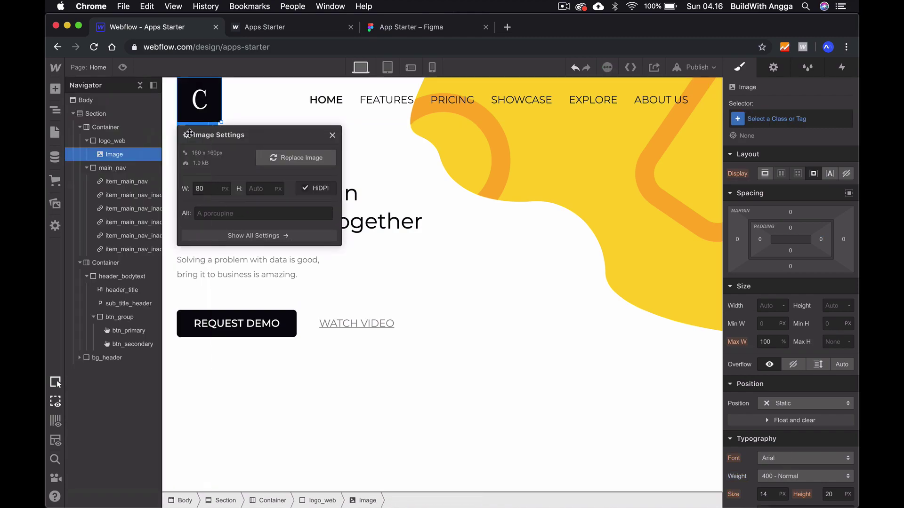
{"action": "left_click", "coordinate": [335, 136]}
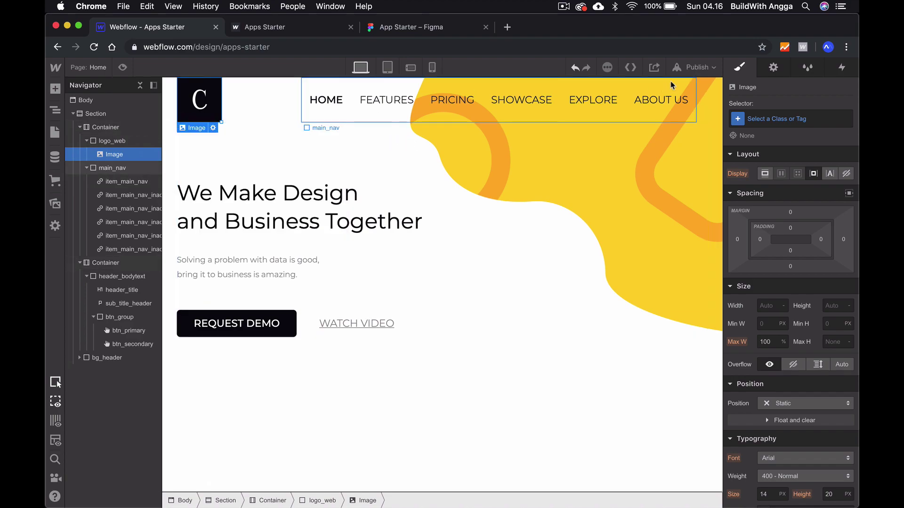
- Republish the site and reload apps-starter.webflow.io to confirm the C logo
{"action": "left_click", "coordinate": [696, 68]}
{"action": "left_click", "coordinate": [590, 182]}
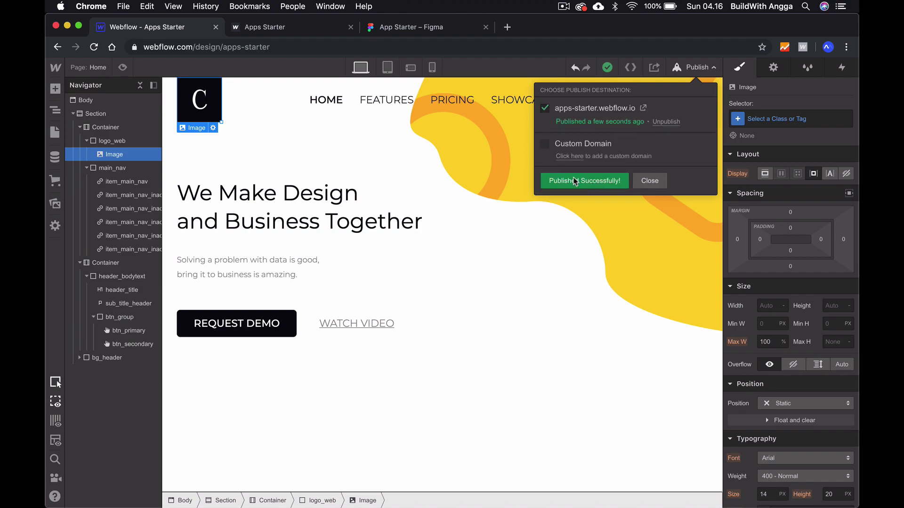
{"action": "left_click", "coordinate": [289, 25]}
{"action": "key", "text": "super+r"}
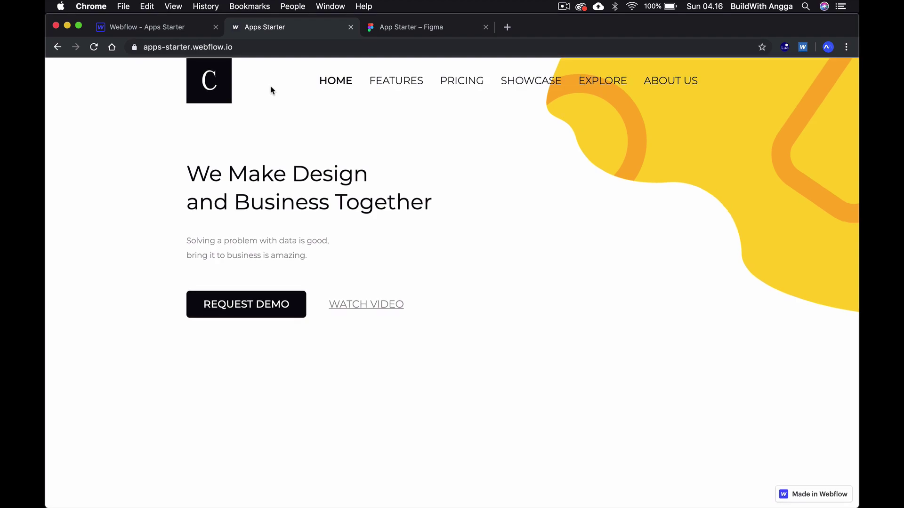
{"action": "left_click", "coordinate": [156, 27]}
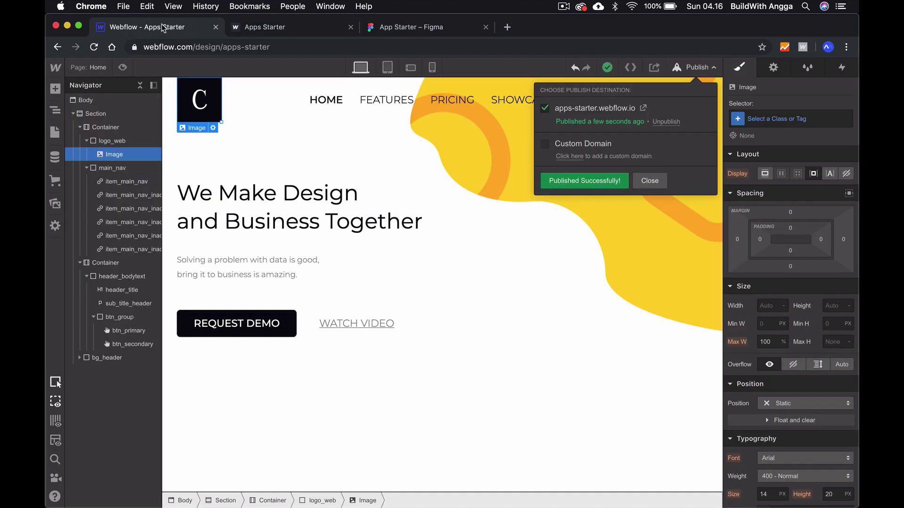
- Cycle through Tablet, Mobile Landscape, Desktop and Mobile Portrait breakpoints, ending on Mobile Portrait
{"action": "left_click", "coordinate": [386, 68]}
{"action": "left_click", "coordinate": [411, 68]}
{"action": "left_click", "coordinate": [432, 67]}
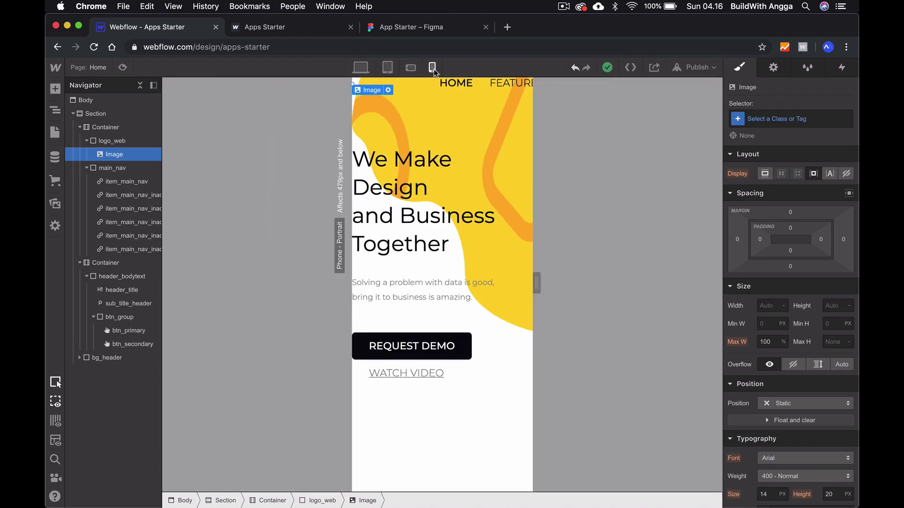
{"action": "left_click", "coordinate": [411, 67]}
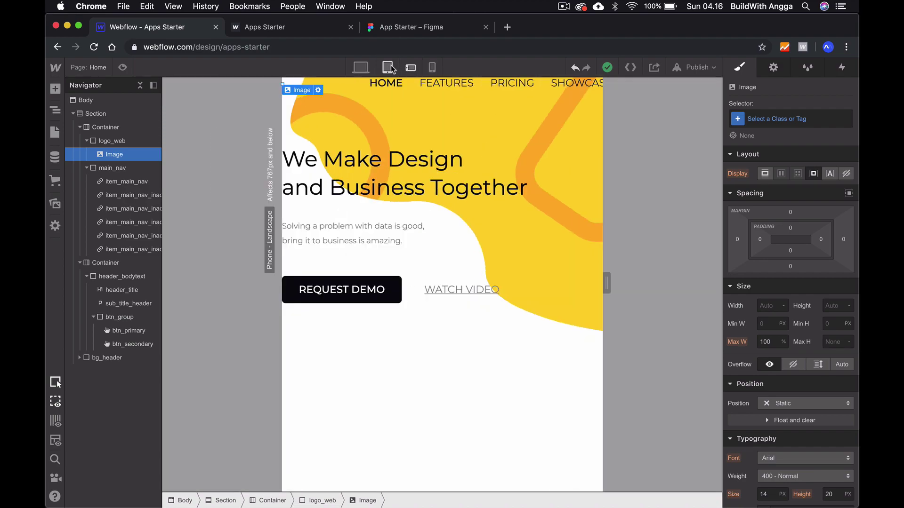
{"action": "left_click", "coordinate": [432, 67]}
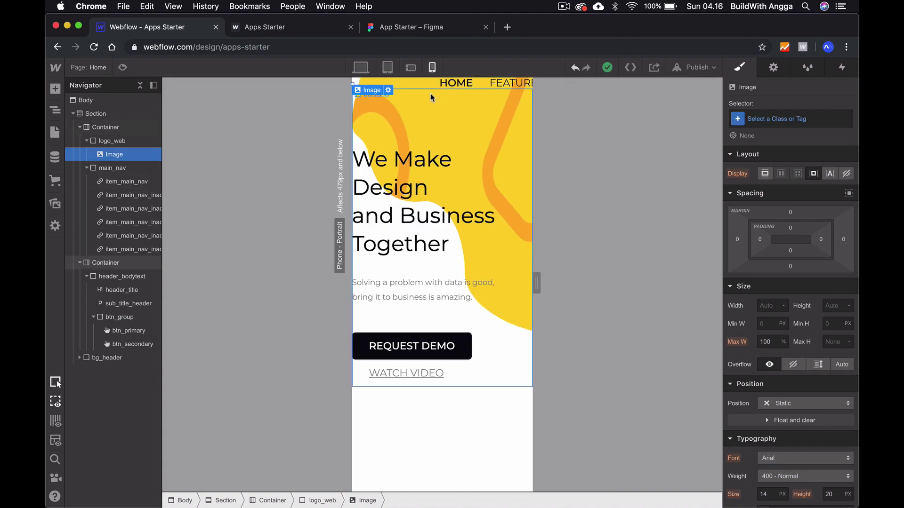
{"action": "left_click", "coordinate": [405, 69]}
{"action": "left_click", "coordinate": [387, 67]}
{"action": "left_click", "coordinate": [366, 69]}
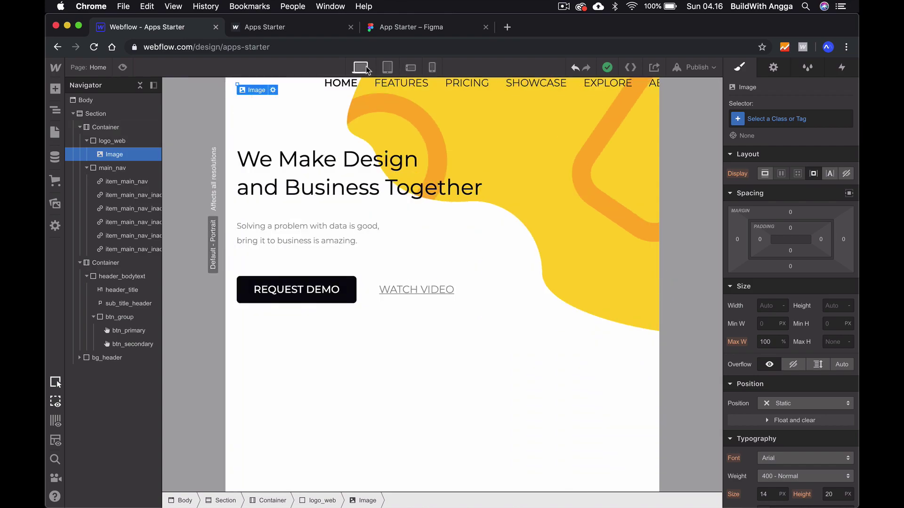
{"action": "left_click", "coordinate": [432, 69]}
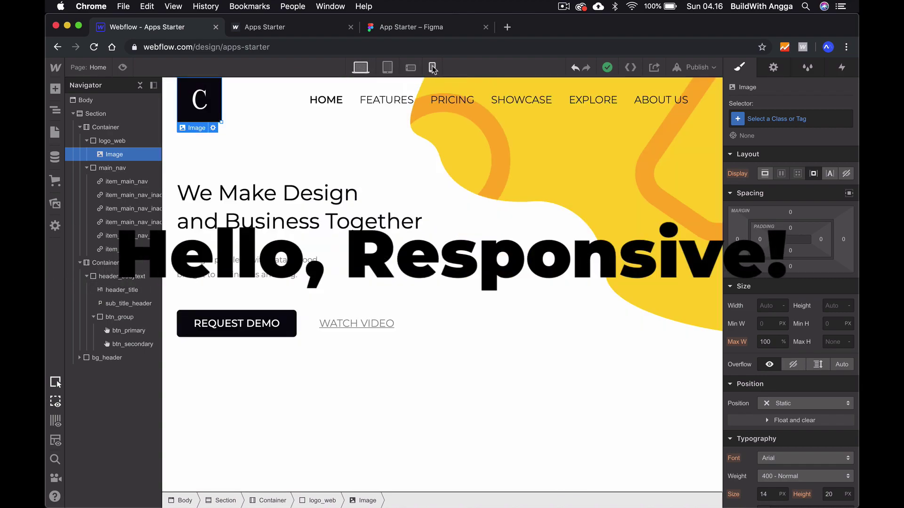
{"action": "left_click", "coordinate": [433, 67]}
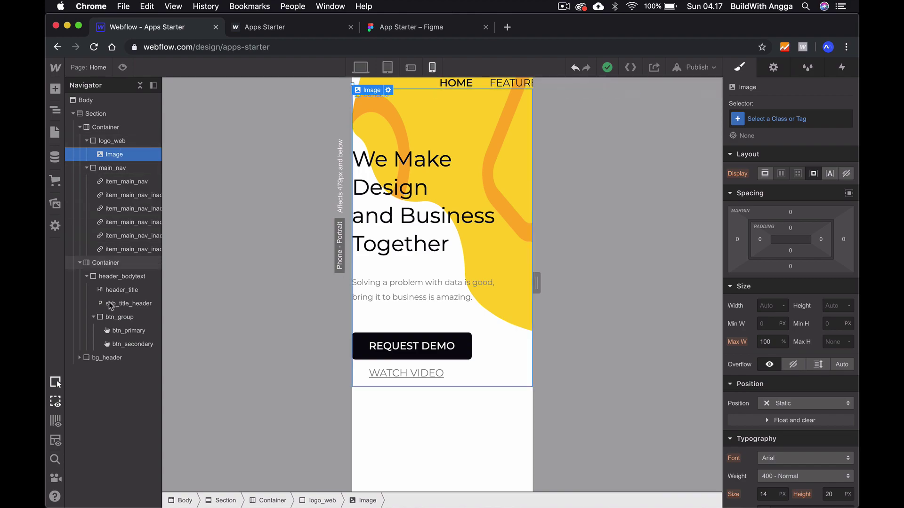
- Set the bg_header element's Display to None at the Mobile Portrait breakpoint
{"action": "left_click", "coordinate": [94, 360]}
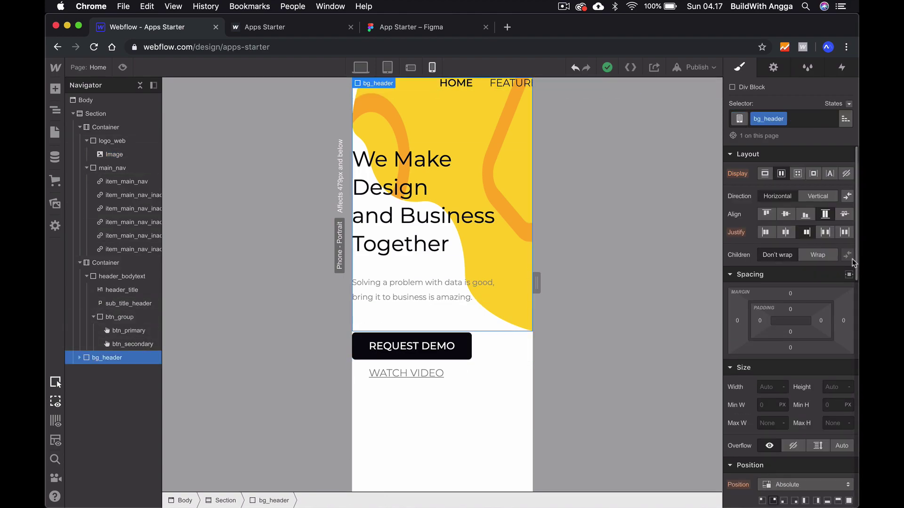
{"action": "scroll", "coordinate": [831, 281], "scroll_direction": "down", "scroll_amount": 5}
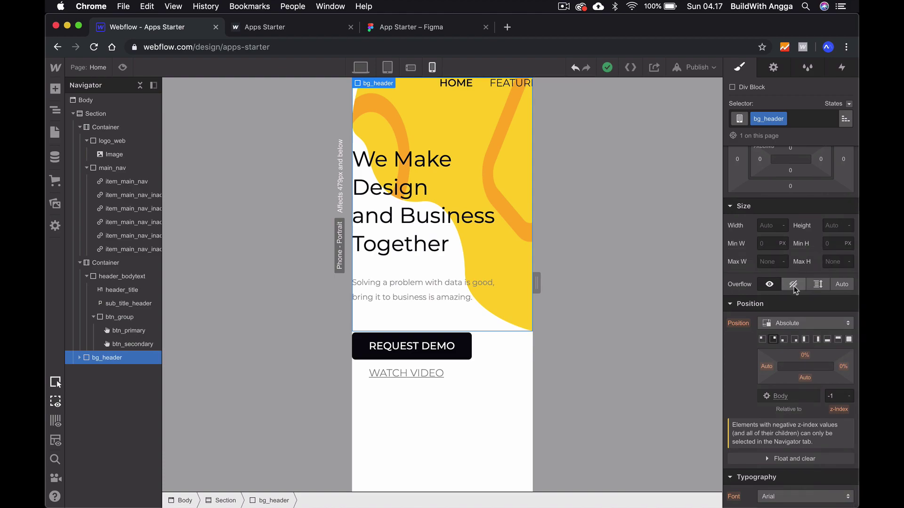
{"action": "scroll", "coordinate": [794, 288], "scroll_direction": "up", "scroll_amount": 4}
{"action": "scroll", "coordinate": [795, 289], "scroll_direction": "up", "scroll_amount": 1}
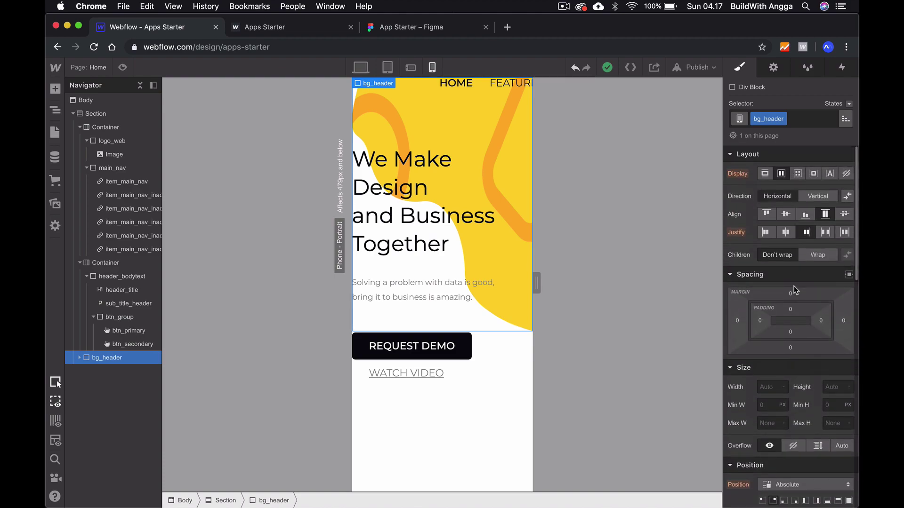
{"action": "left_click", "coordinate": [846, 174]}
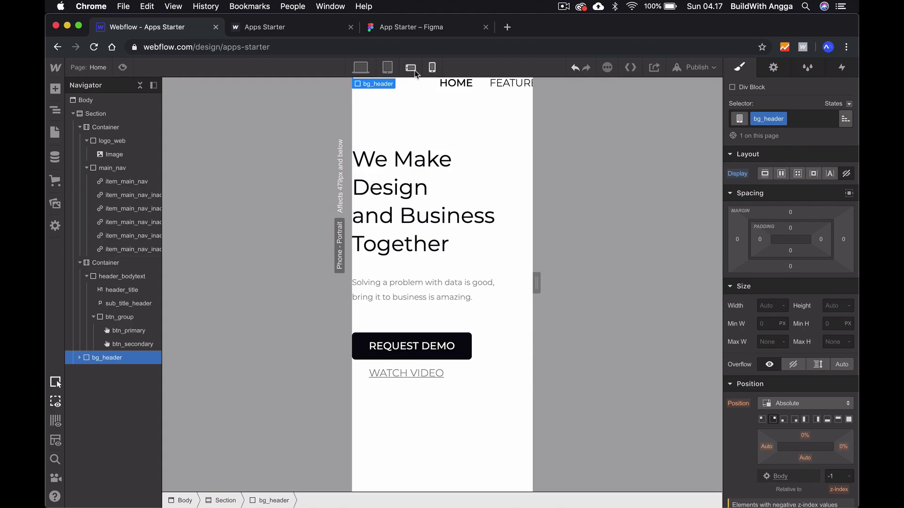
- Verify the background at desktop, tablet and landscape phone widths, returning to portrait
{"action": "left_click", "coordinate": [361, 68]}
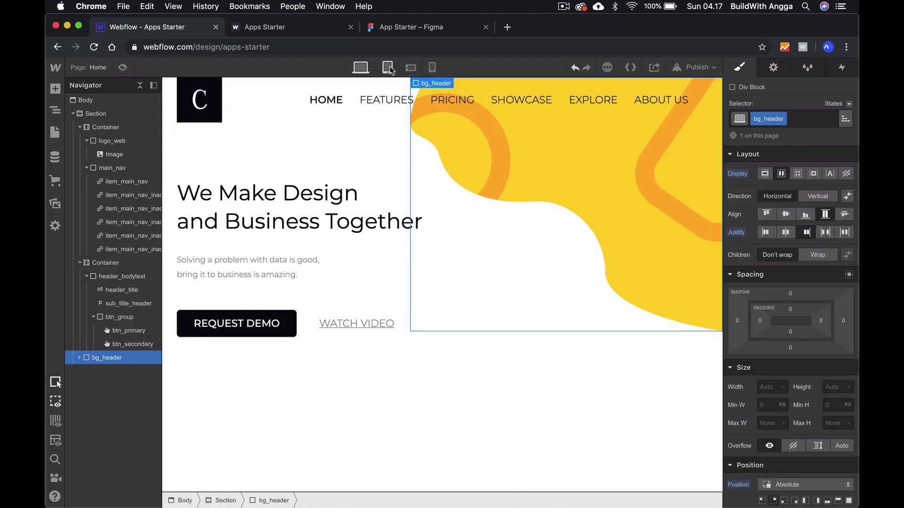
{"action": "left_click", "coordinate": [388, 67]}
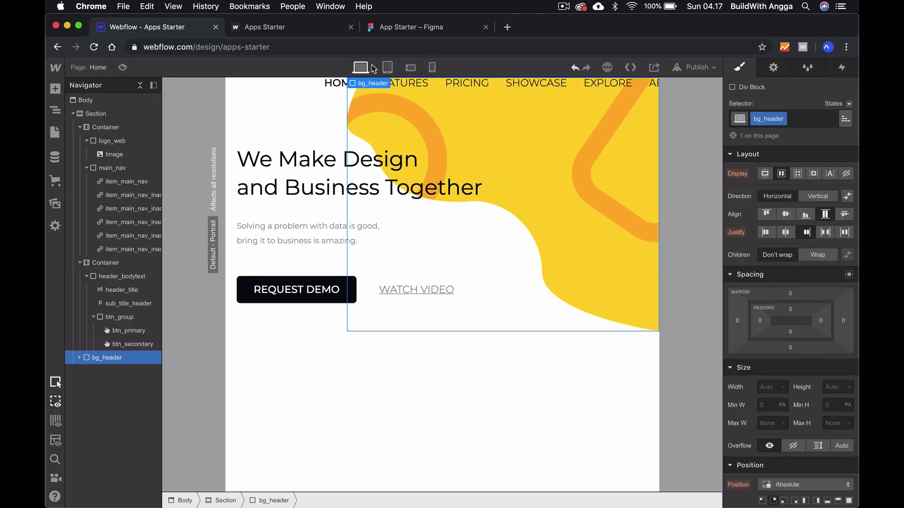
{"action": "left_click", "coordinate": [411, 67]}
{"action": "left_click", "coordinate": [433, 68]}
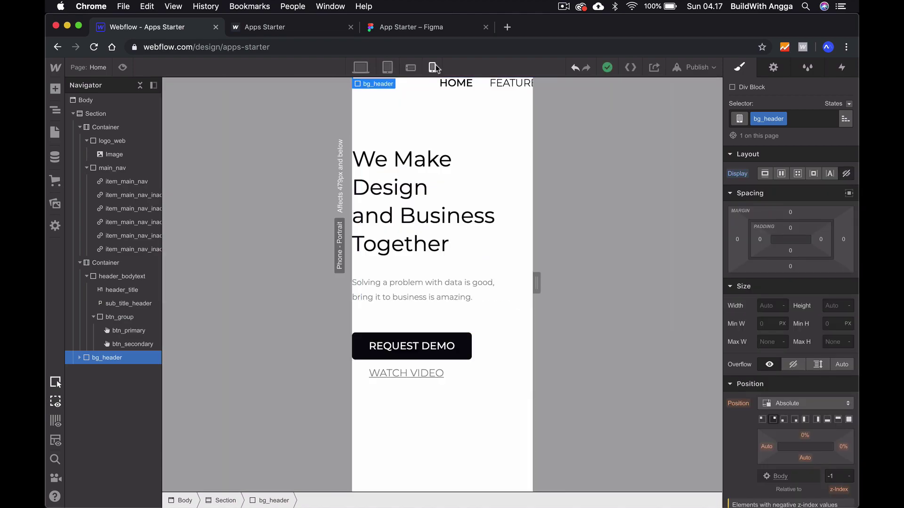
- Publish the updated site to webflow.io and switch to the live site
{"action": "left_click", "coordinate": [701, 71]}
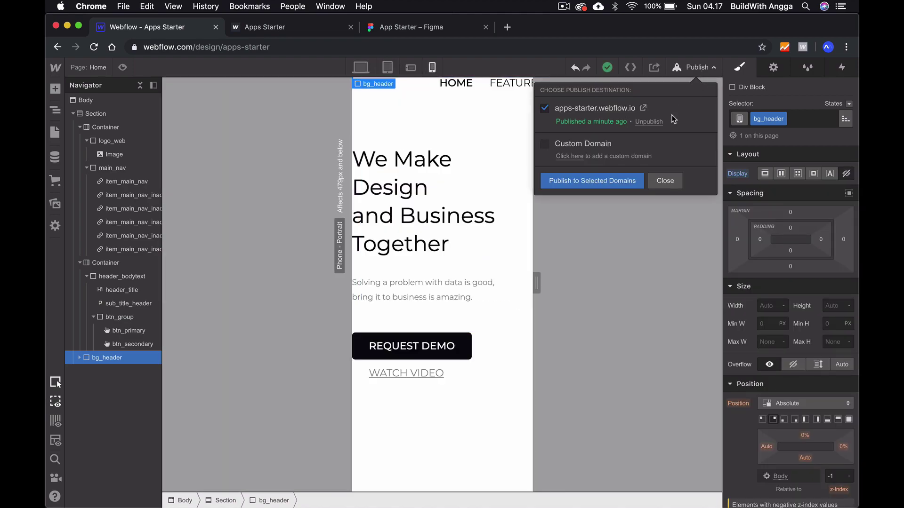
{"action": "left_click", "coordinate": [605, 181]}
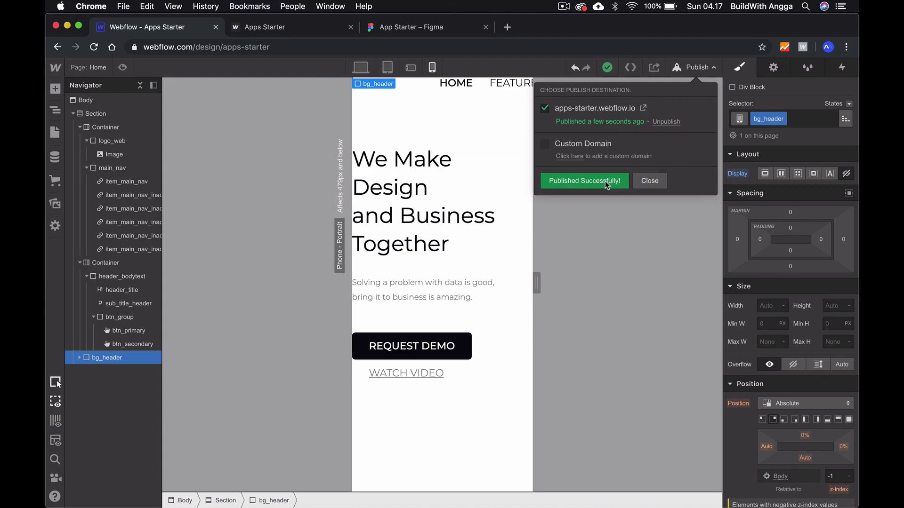
{"action": "left_click", "coordinate": [280, 29]}
- Reload the live apps-starter.webflow.io page and open DevTools with Inspect
{"action": "left_click", "coordinate": [94, 47]}
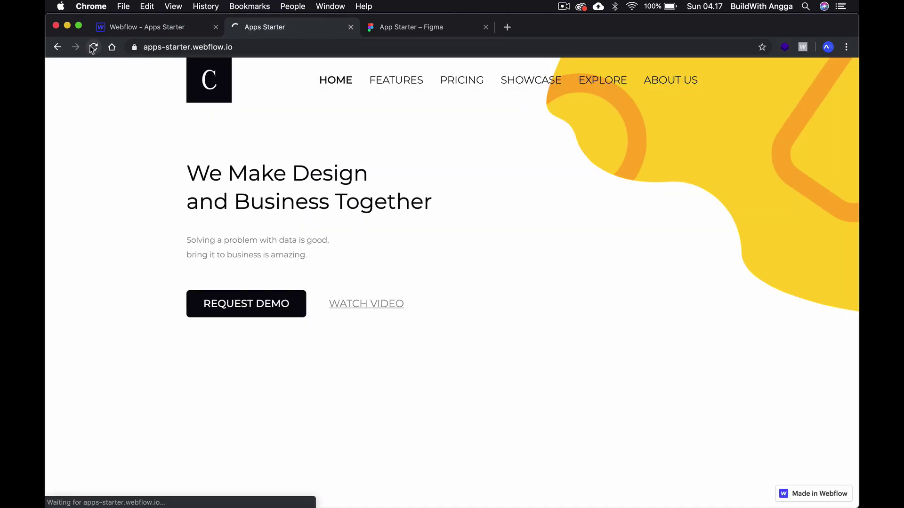
{"action": "right_click", "coordinate": [631, 159]}
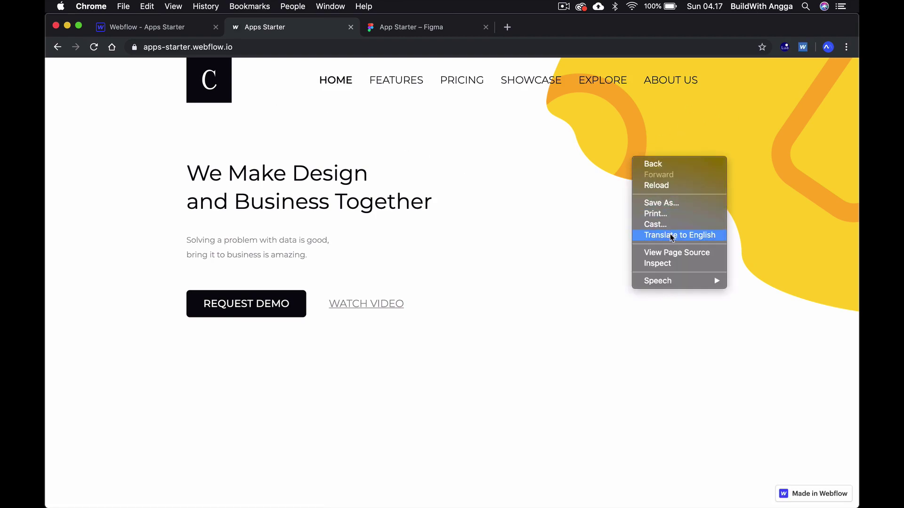
{"action": "left_click", "coordinate": [667, 263]}
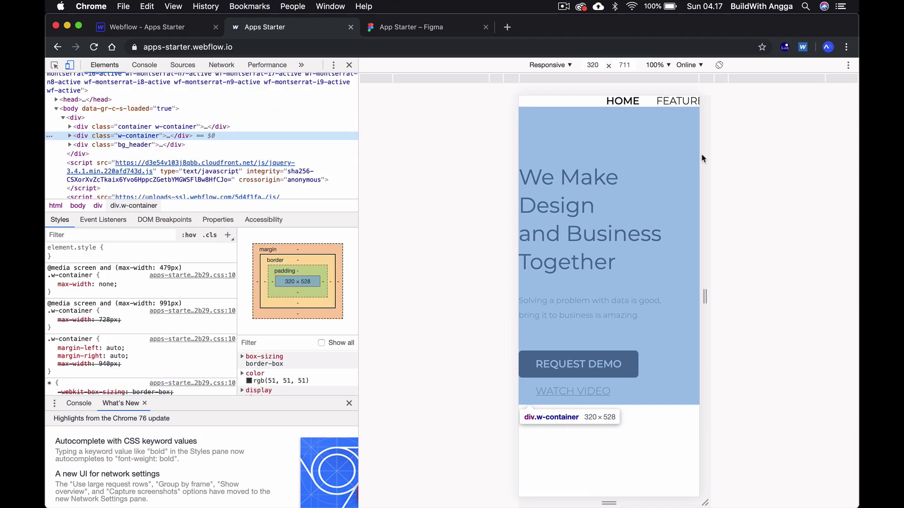
- Preview the live page at 375 px and then 1024 px widths in the device toolbar
{"action": "left_click", "coordinate": [514, 79]}
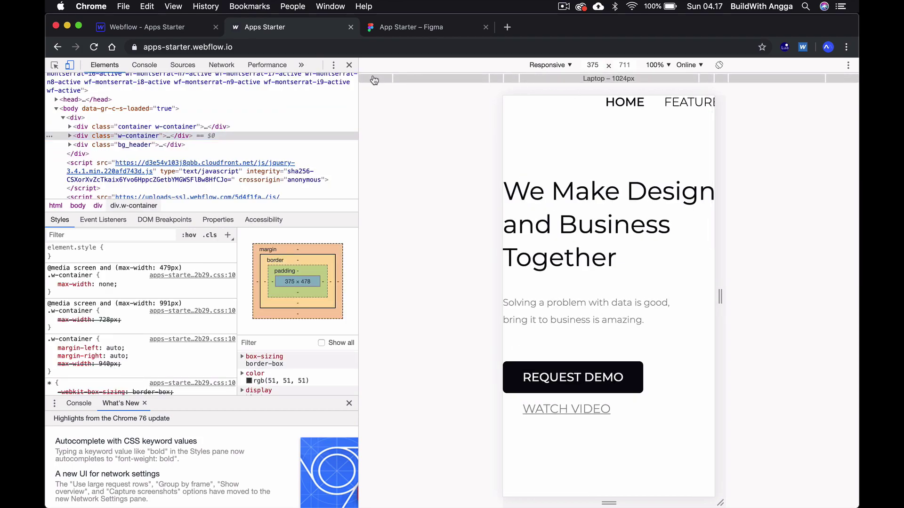
{"action": "left_click", "coordinate": [374, 80]}
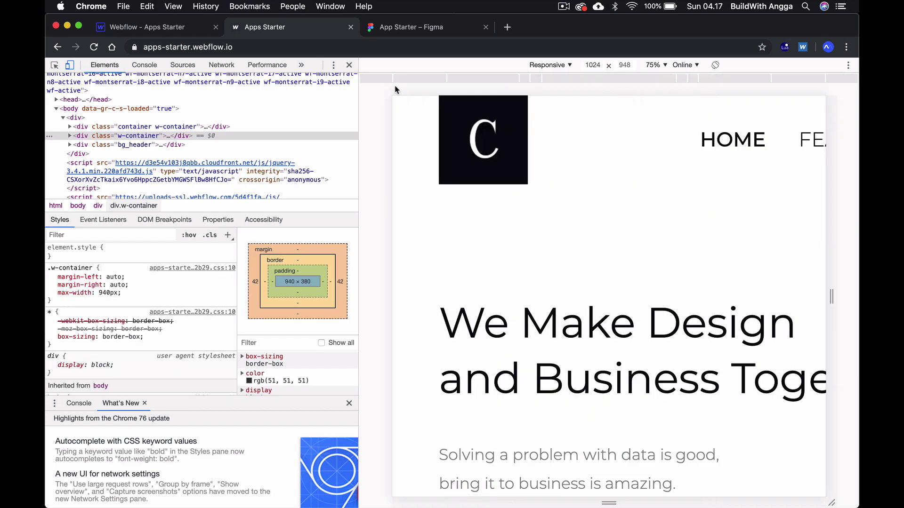
{"action": "scroll", "coordinate": [640, 162], "scroll_direction": "right", "scroll_amount": 5}
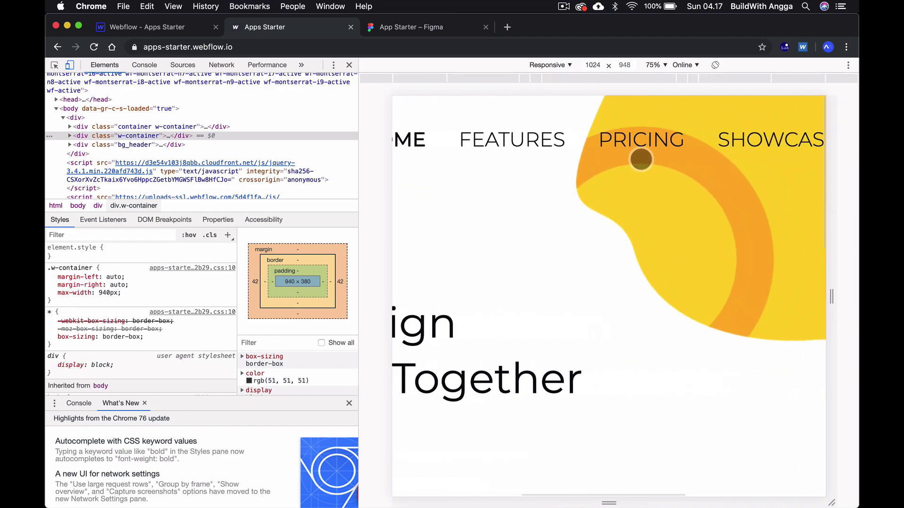
{"action": "scroll", "coordinate": [640, 159], "scroll_direction": "right", "scroll_amount": 5}
{"action": "scroll", "coordinate": [641, 160], "scroll_direction": "left", "scroll_amount": 3}
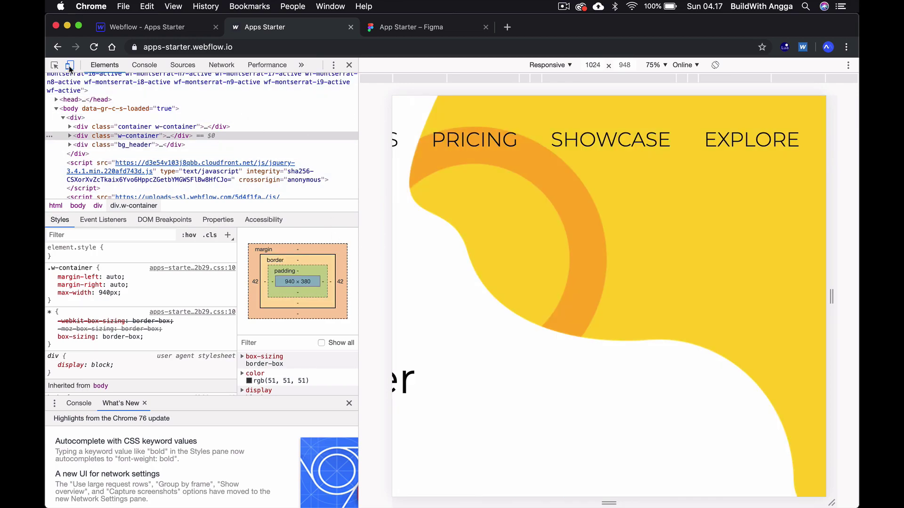
- Toggle the responsive device preview off and back on, then dock DevTools to the bottom
{"action": "left_click", "coordinate": [70, 65]}
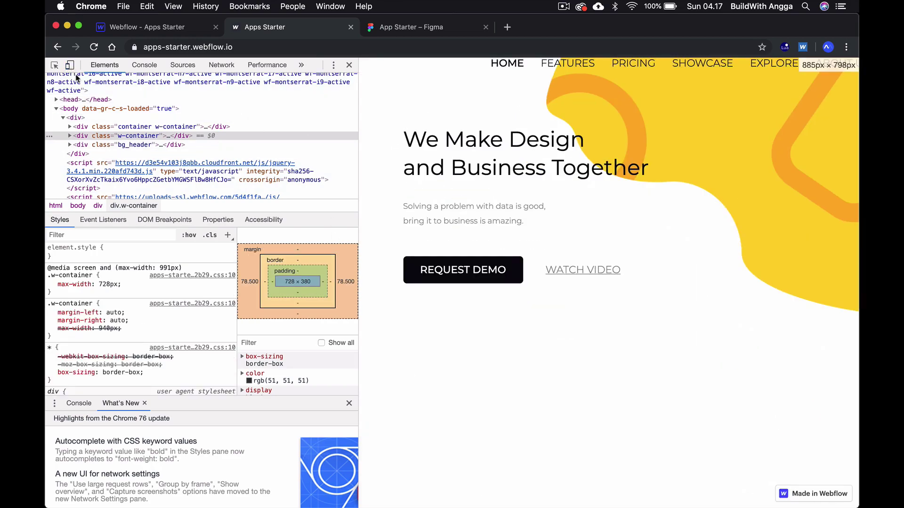
{"action": "left_click", "coordinate": [69, 65]}
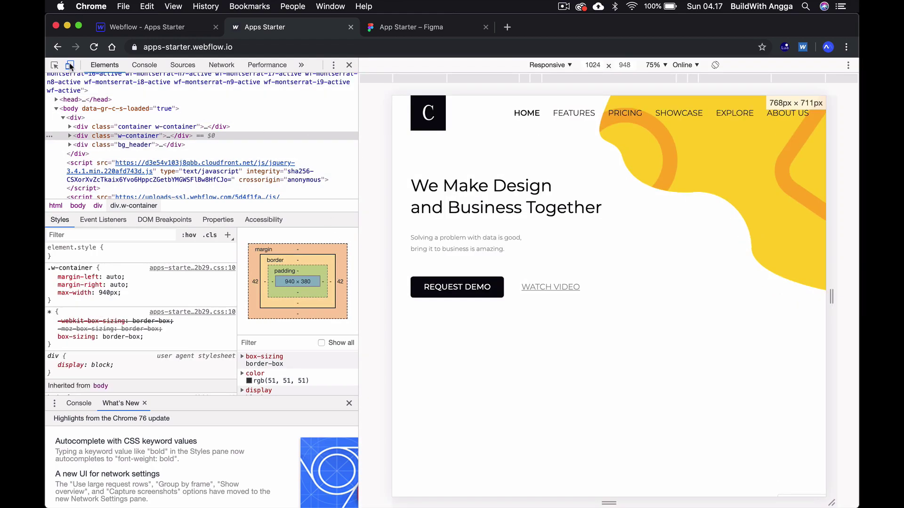
{"action": "left_click", "coordinate": [333, 65]}
{"action": "left_click", "coordinate": [329, 84]}
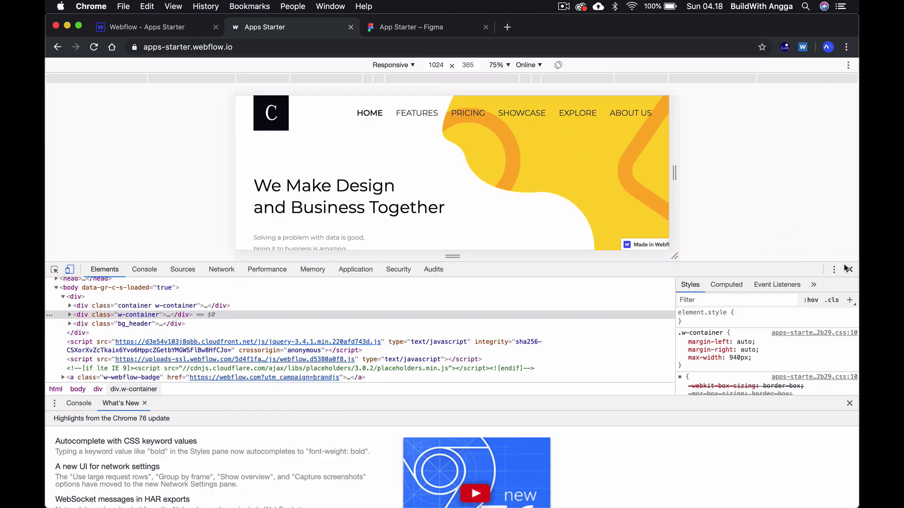
- Close the drawer, make the viewport taller, and preview at 320 and 375 px widths
{"action": "left_click", "coordinate": [850, 403]}
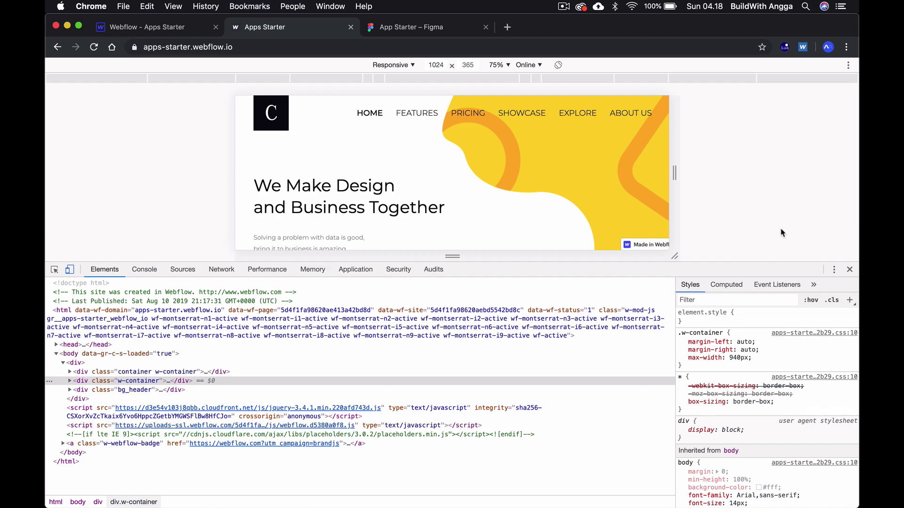
{"action": "left_click_drag", "start_coordinate": [728, 261], "coordinate": [722, 373]}
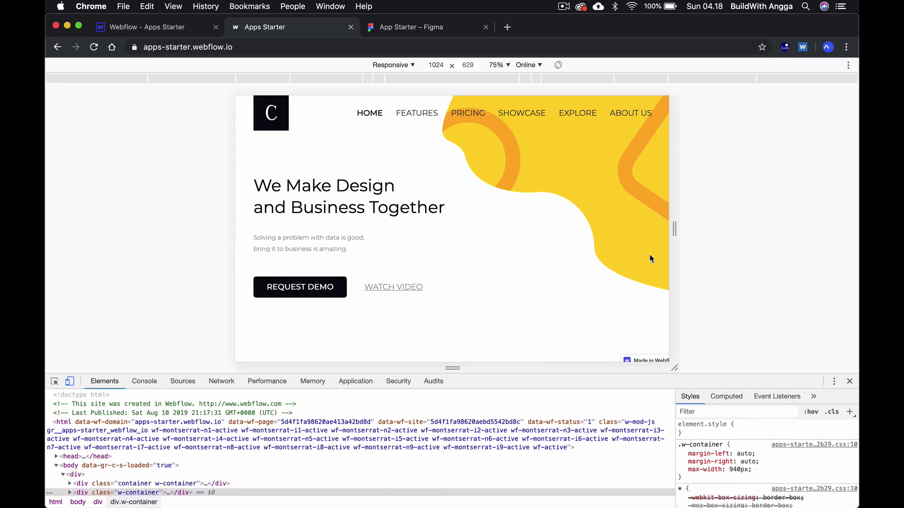
{"action": "left_click", "coordinate": [439, 83]}
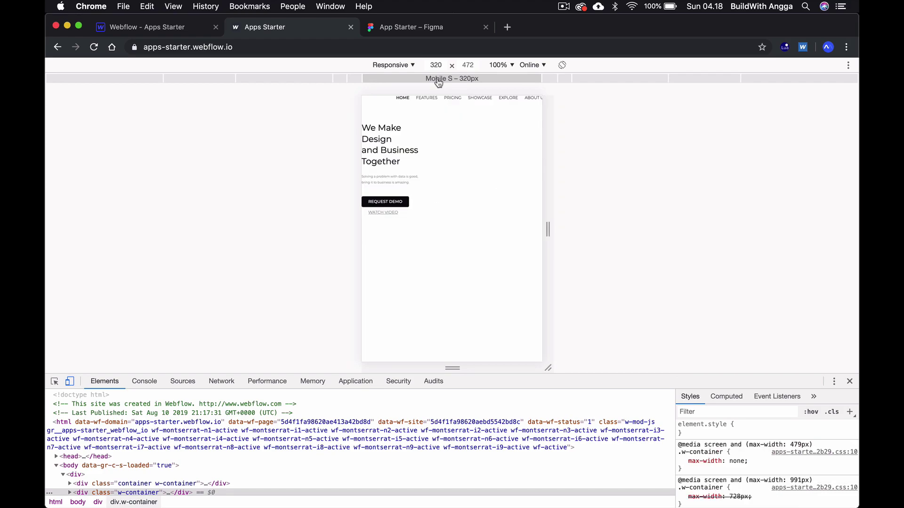
{"action": "left_click", "coordinate": [354, 78]}
- Step through 425, 768 and 1024 px widths, then shrink the viewport height to 86
{"action": "left_click", "coordinate": [338, 78]}
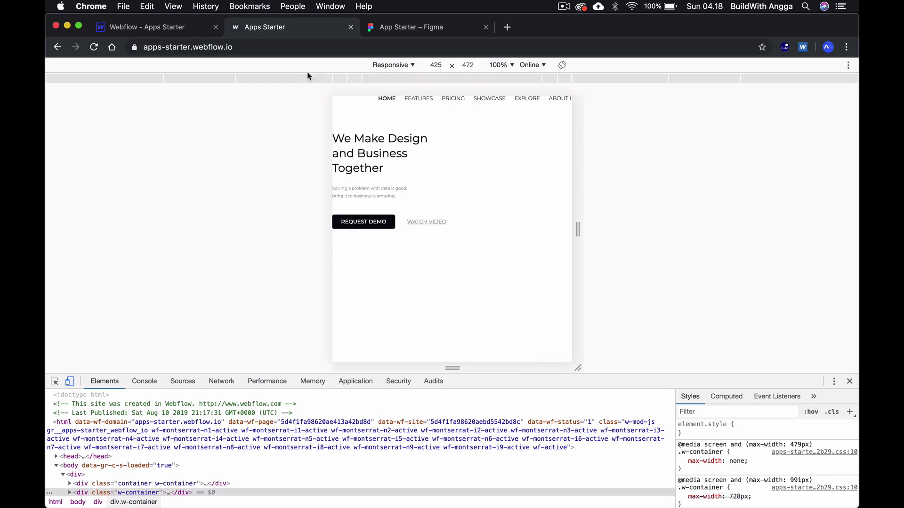
{"action": "left_click", "coordinate": [290, 81]}
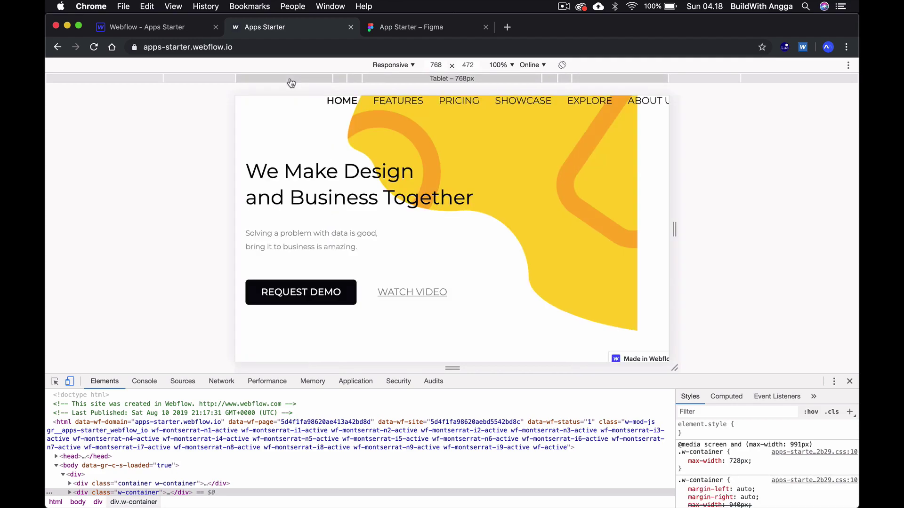
{"action": "left_click", "coordinate": [206, 80]}
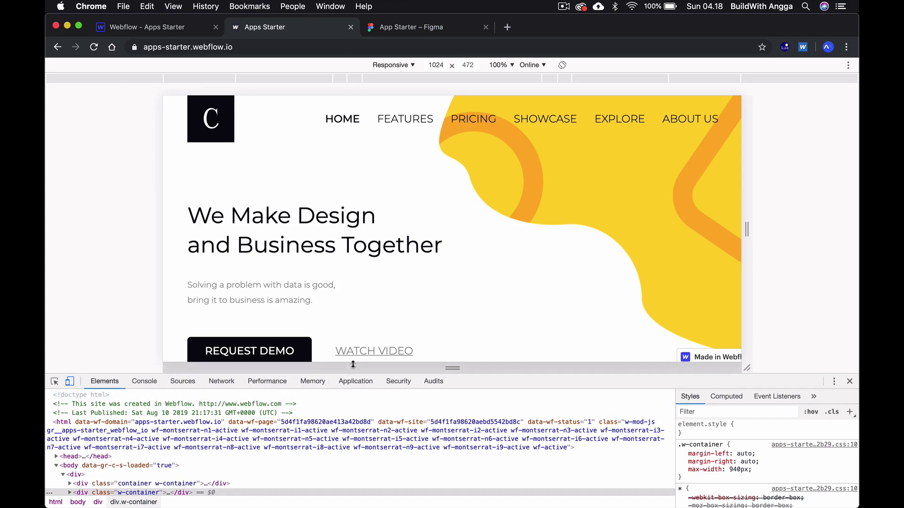
{"action": "left_click_drag", "start_coordinate": [353, 366], "coordinate": [383, 150]}
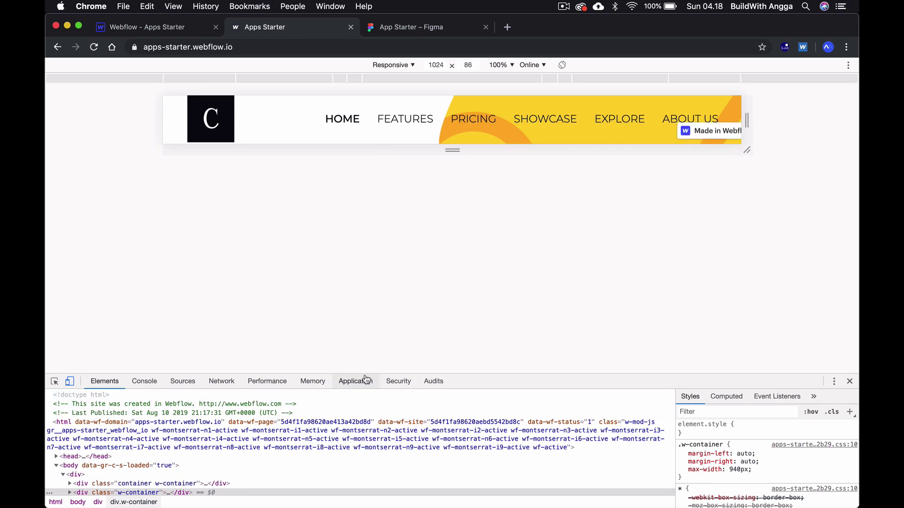
- Expand w-container, header_bodytext and btn_group in Elements, then close DevTools and return to Webflow
{"action": "left_click_drag", "start_coordinate": [366, 373], "coordinate": [392, 190]}
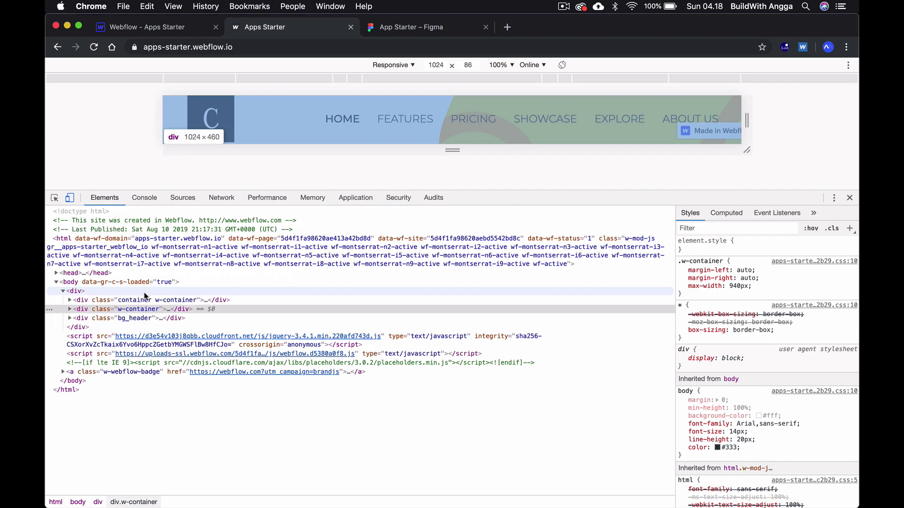
{"action": "left_click", "coordinate": [69, 309]}
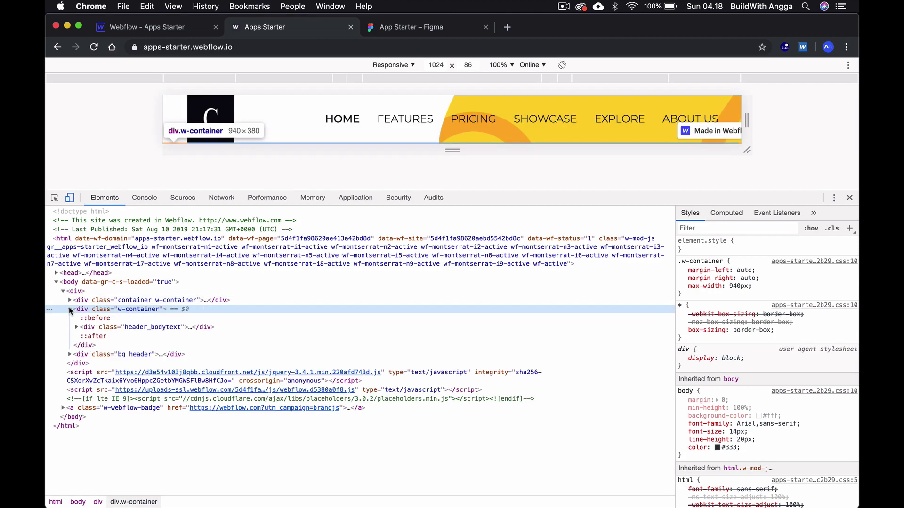
{"action": "left_click", "coordinate": [77, 327]}
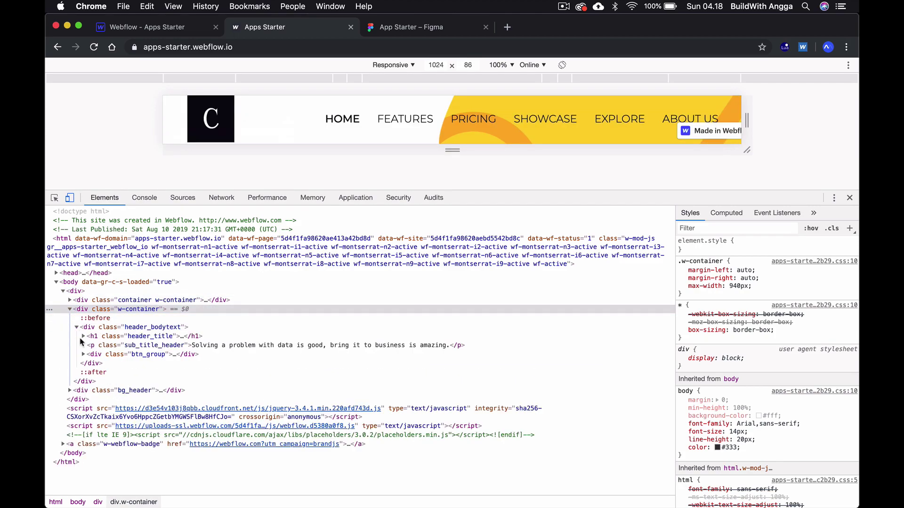
{"action": "left_click", "coordinate": [83, 355]}
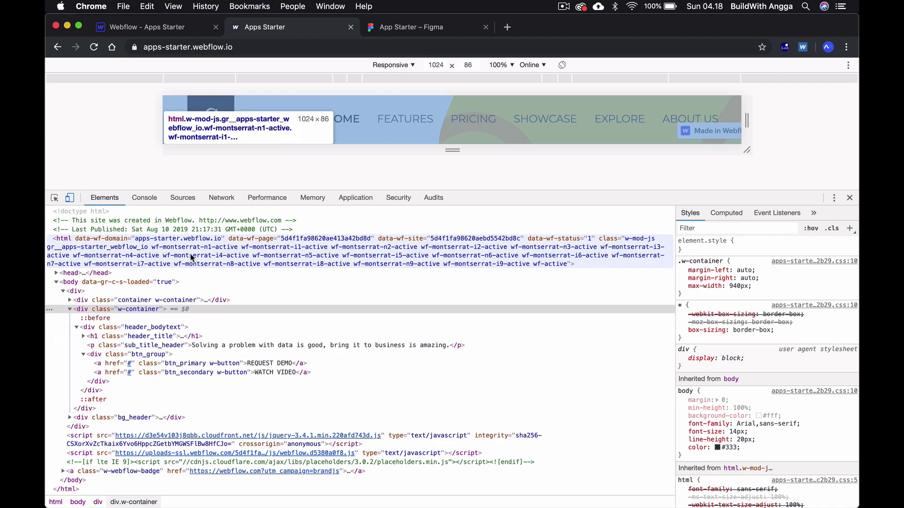
{"action": "left_click", "coordinate": [850, 198]}
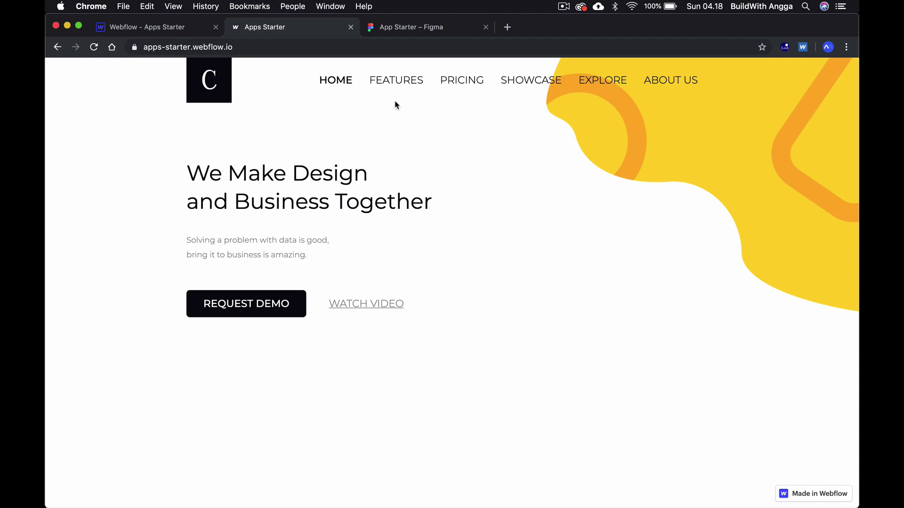
{"action": "left_click", "coordinate": [179, 26]}
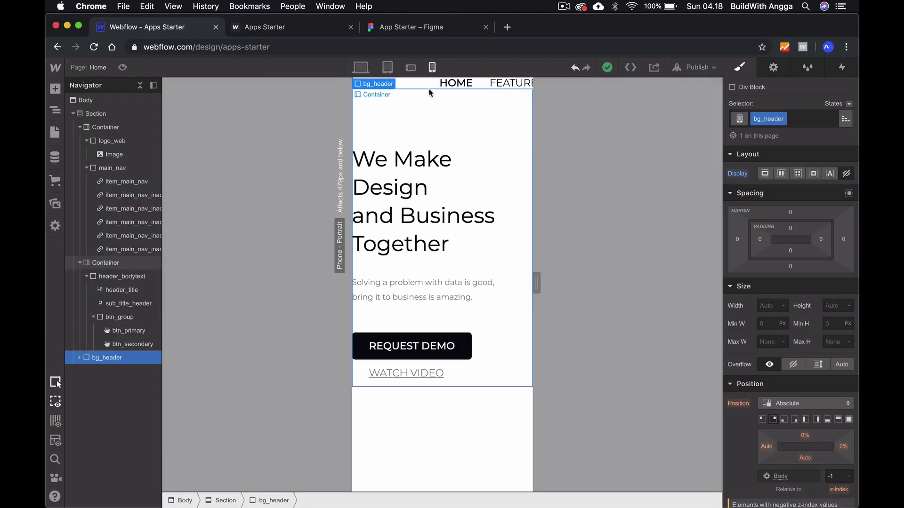
- At the desktop breakpoint, select header_bodytext and set its Display to Flex
{"action": "left_click", "coordinate": [361, 67]}
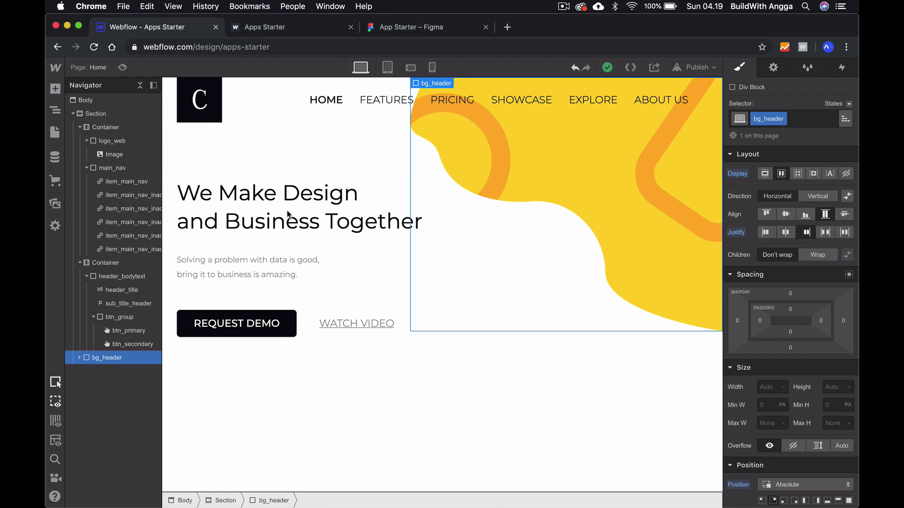
{"action": "left_click", "coordinate": [240, 233]}
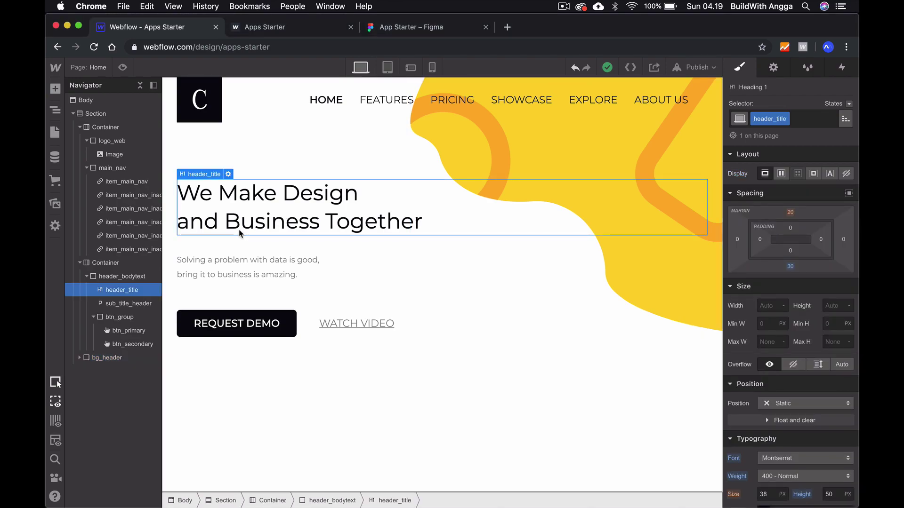
{"action": "left_click", "coordinate": [122, 277]}
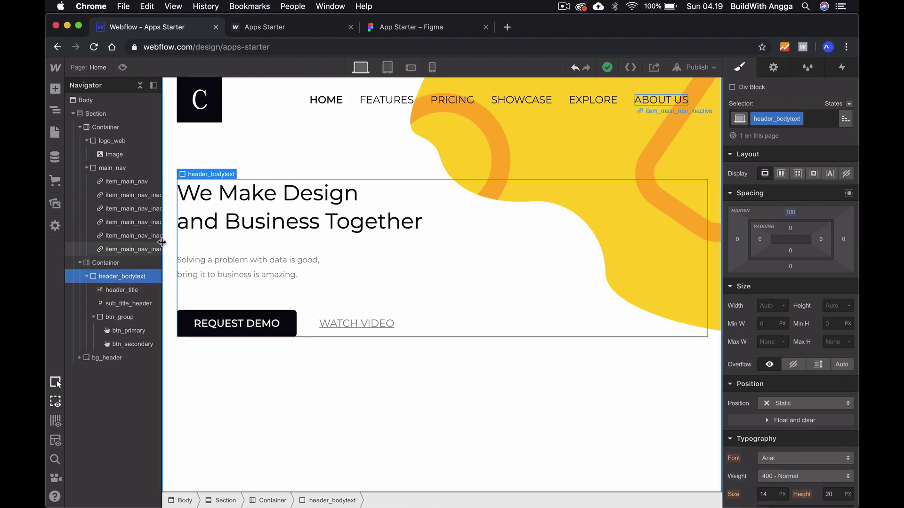
{"action": "left_click", "coordinate": [780, 173]}
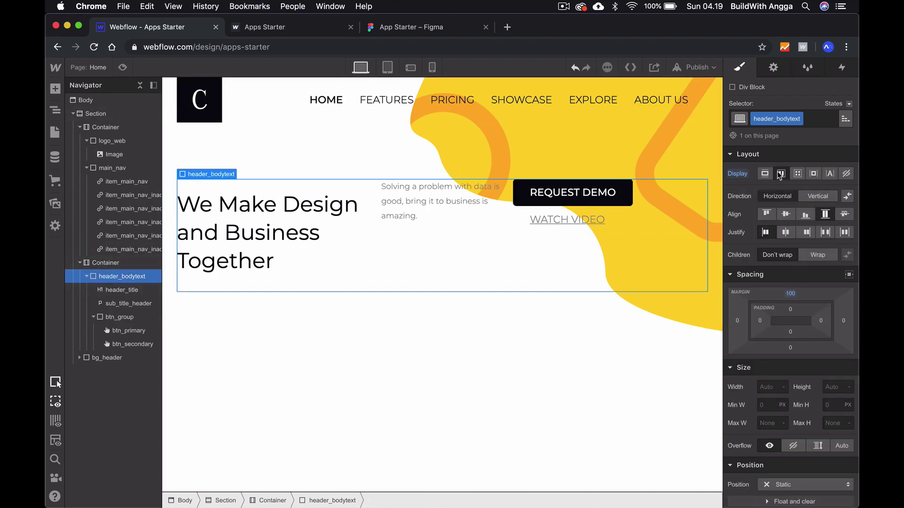
- Try horizontal and vertical directions with center and right alignments, ending on vertical stacking
{"action": "left_click", "coordinate": [814, 196]}
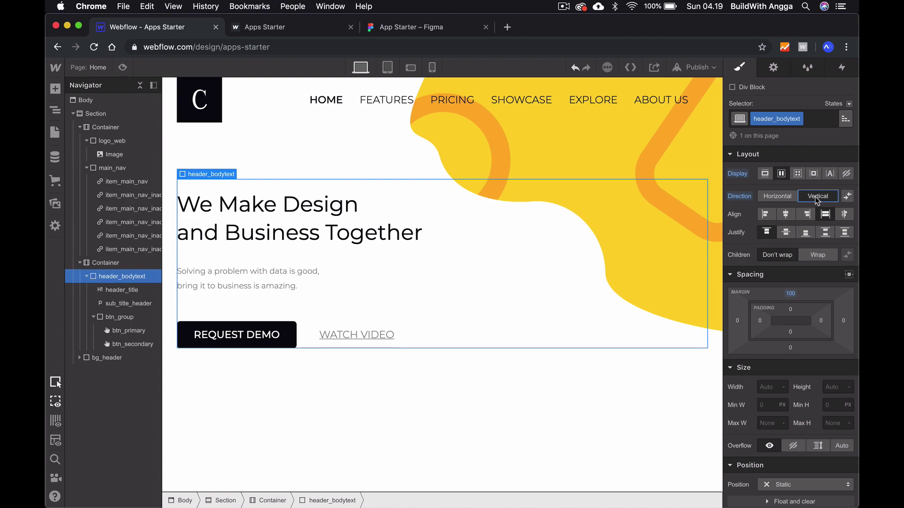
{"action": "left_click", "coordinate": [778, 197]}
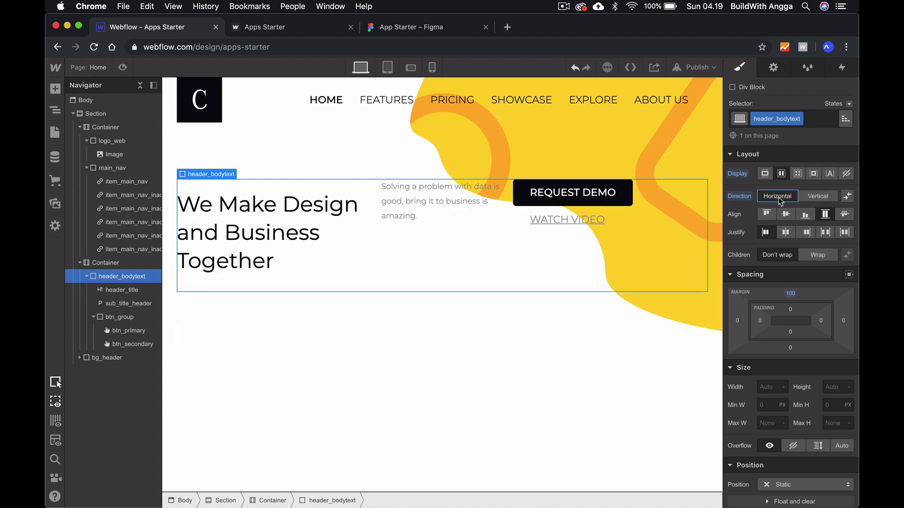
{"action": "left_click", "coordinate": [787, 232]}
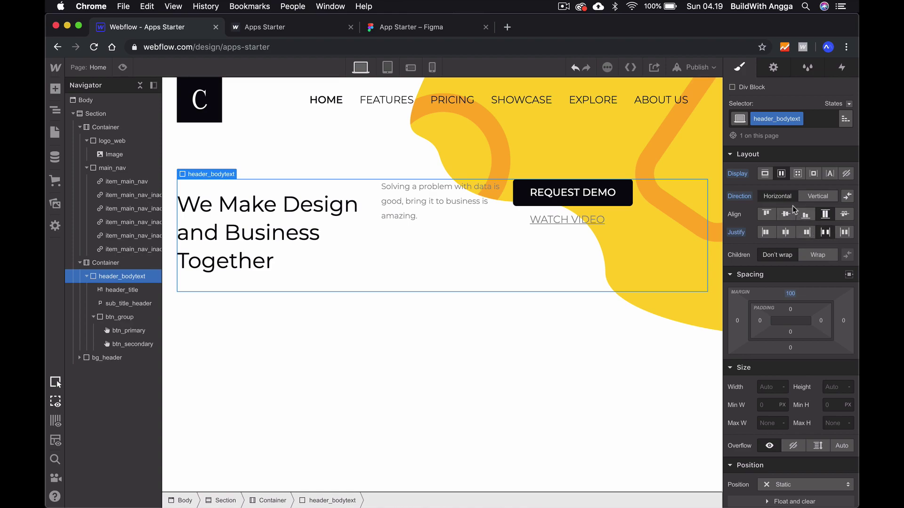
{"action": "left_click", "coordinate": [818, 196]}
{"action": "left_click", "coordinate": [806, 218]}
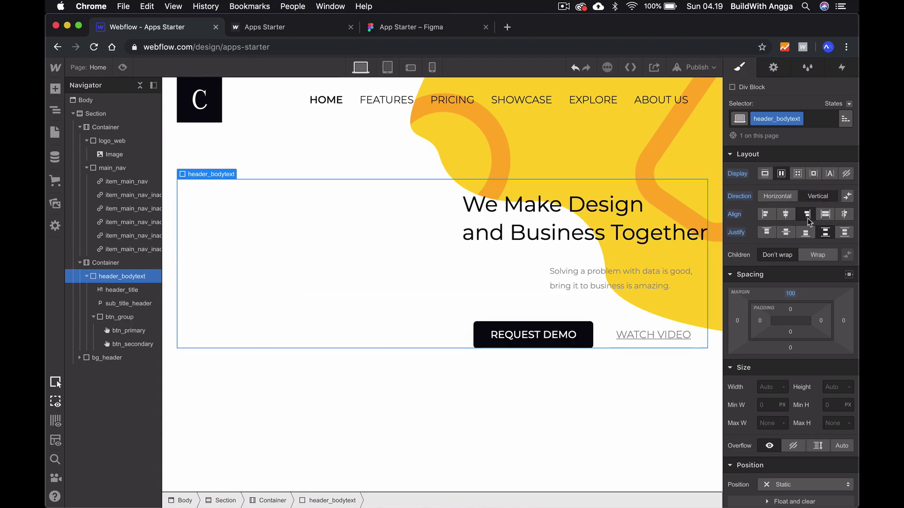
{"action": "left_click", "coordinate": [834, 216]}
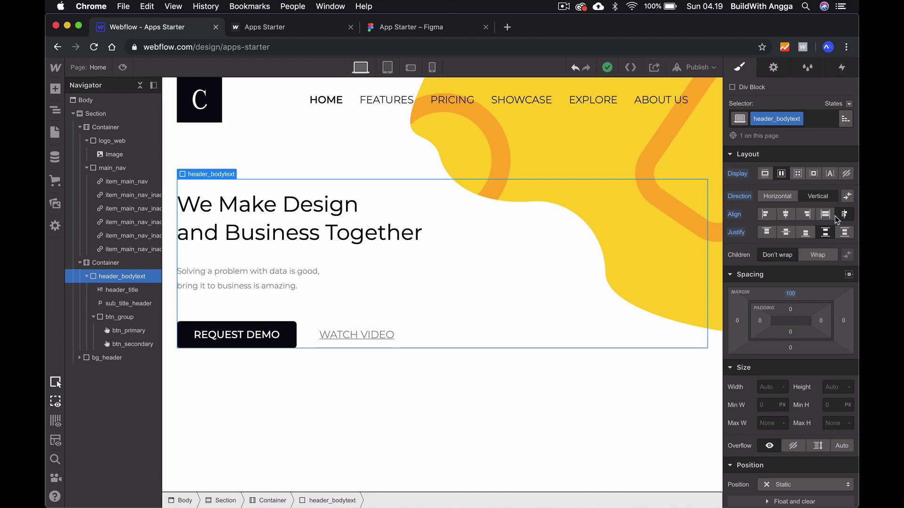
- Glance at the Figma bg_header hero frame, then go back to the Webflow - Apps Starter tab
{"action": "left_click", "coordinate": [405, 27]}
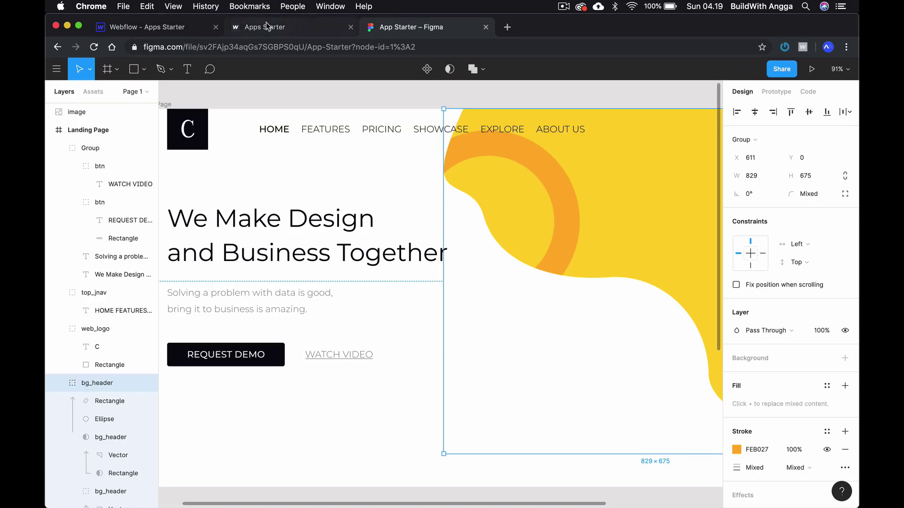
{"action": "left_click", "coordinate": [196, 27]}
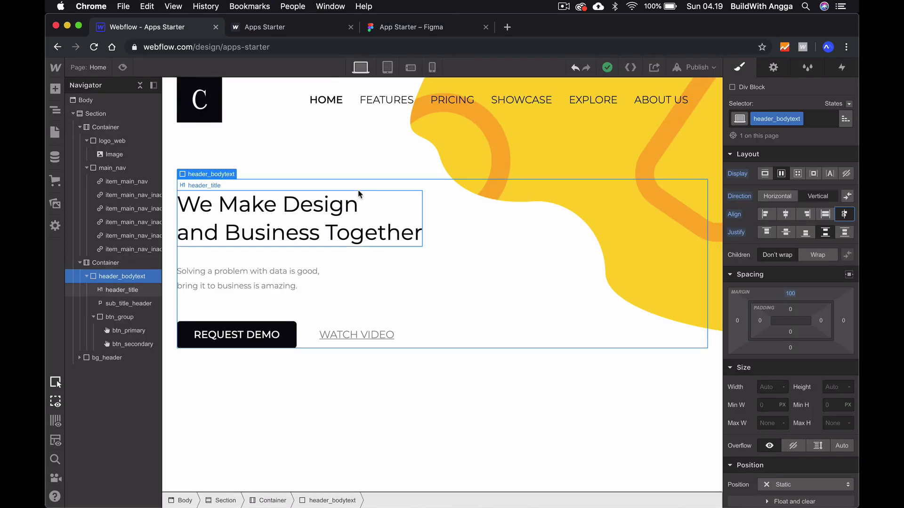